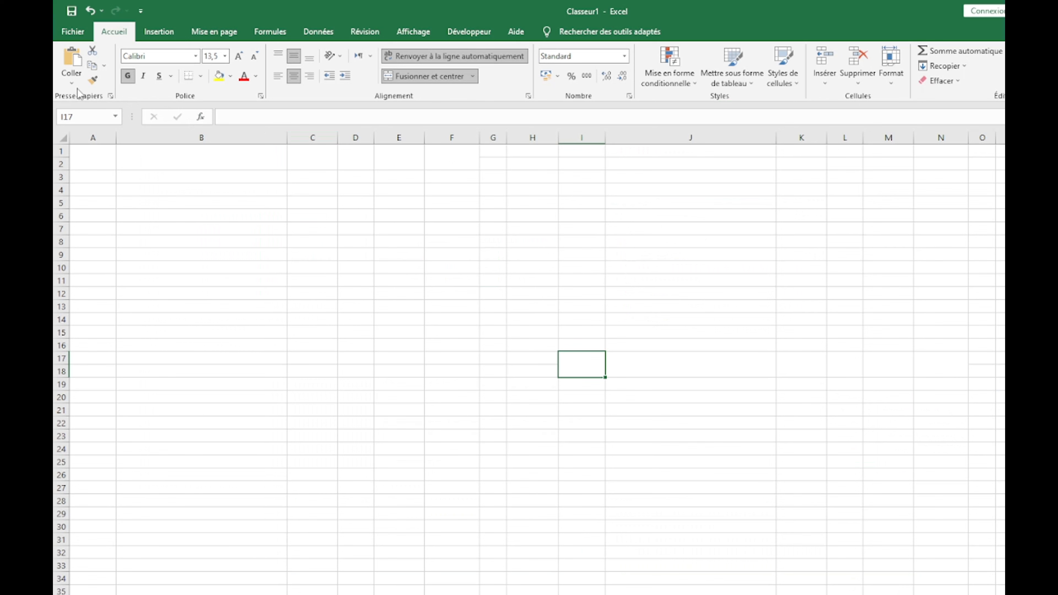
pyautogui.click(75, 82)
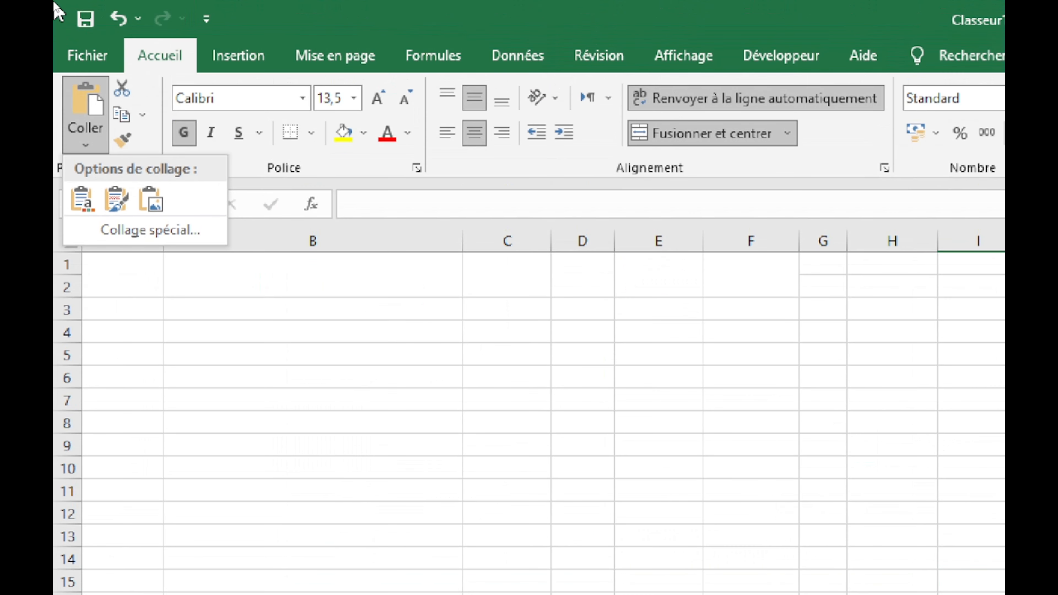
pyautogui.press('Escape')
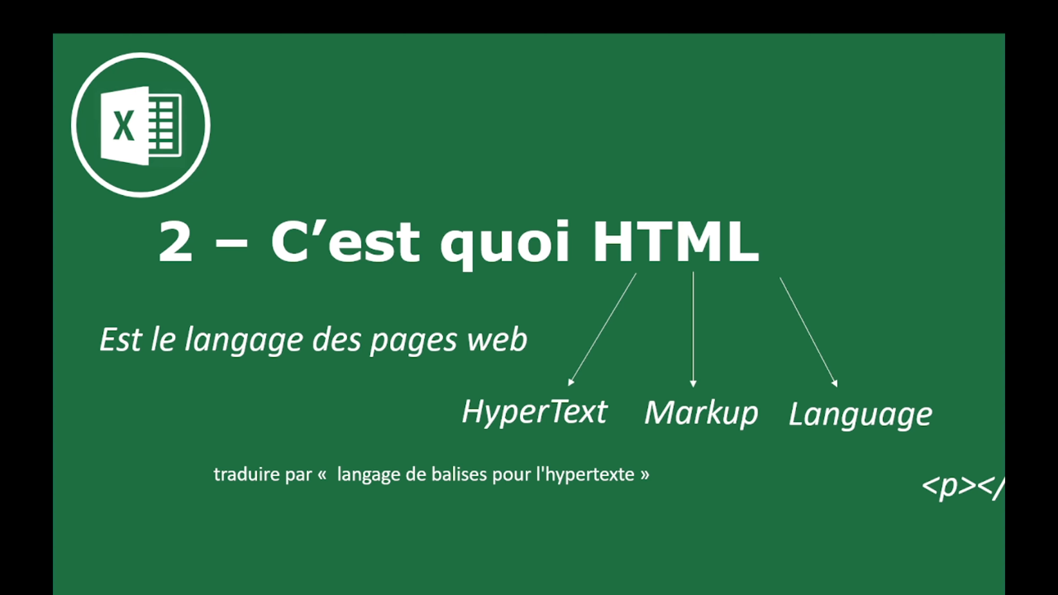
# Switch to the blank Word document and write "Salam world !"
pyautogui.hotkey('alt', 'Tab')
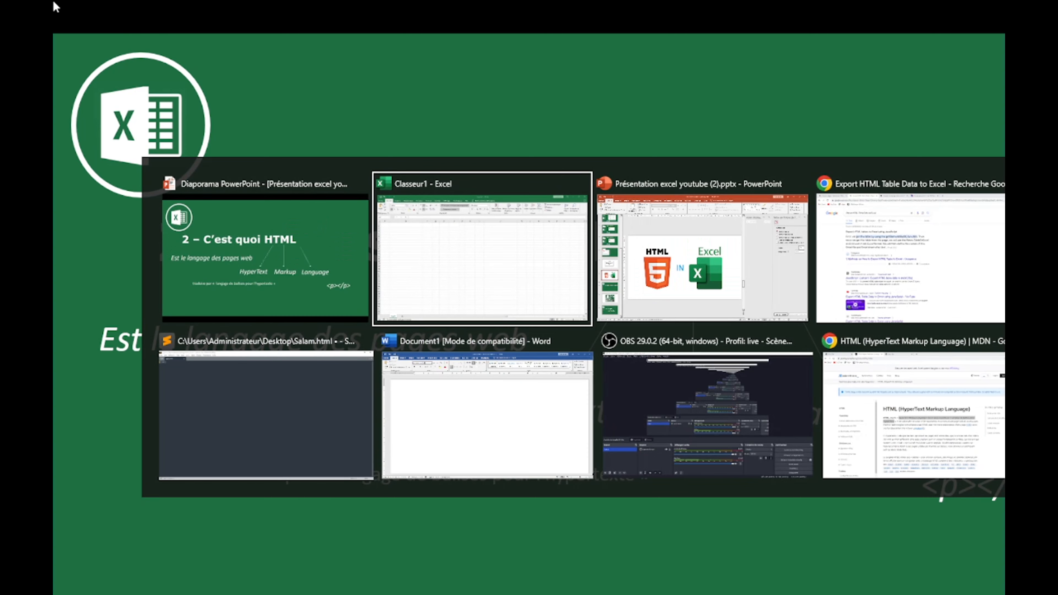
pyautogui.hotkey('alt', 'Tab')
pyautogui.hotkey('alt', 'Tab')
pyautogui.hotkey('alt', 'Tab')
pyautogui.hotkey('alt', 'Tab')
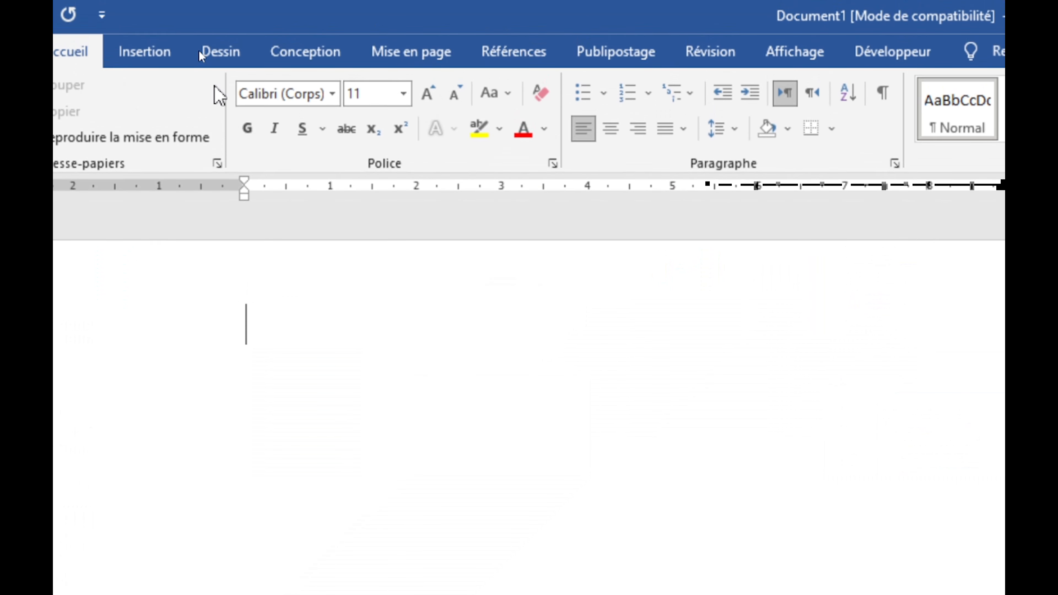
pyautogui.write('Salam ')
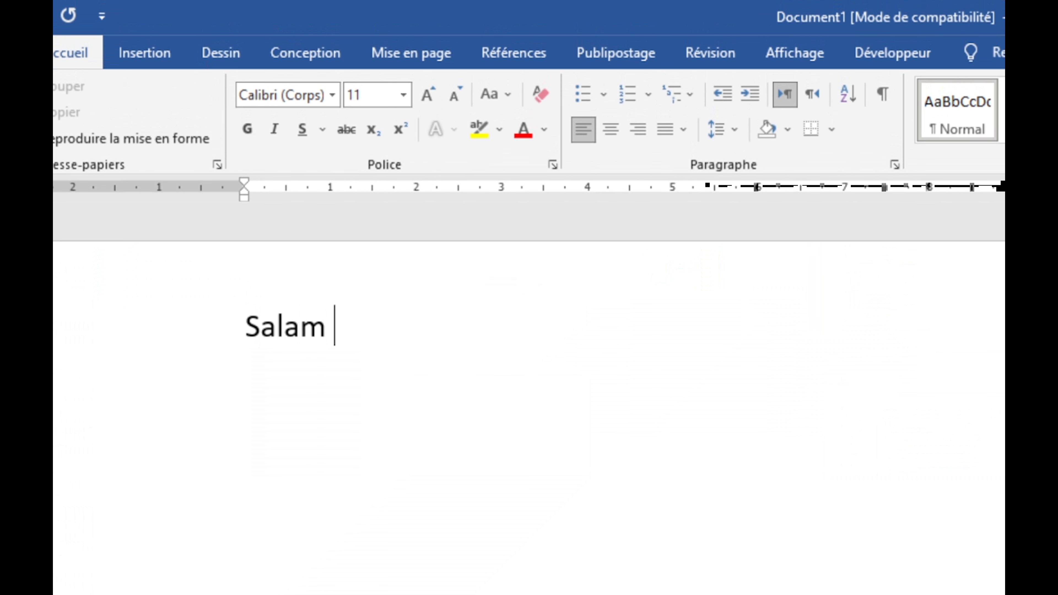
pyautogui.write('world !')
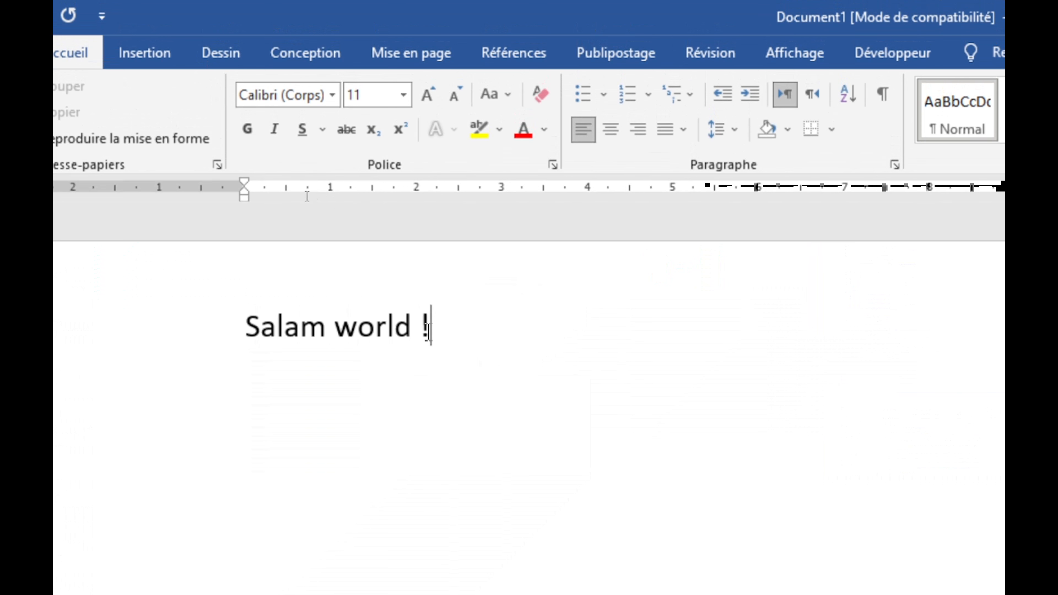
# Format the "Salam world !" text as bold and red
pyautogui.moveTo(429, 331); pyautogui.dragTo(220, 353)
pyautogui.click(248, 130)
pyautogui.click(524, 130)
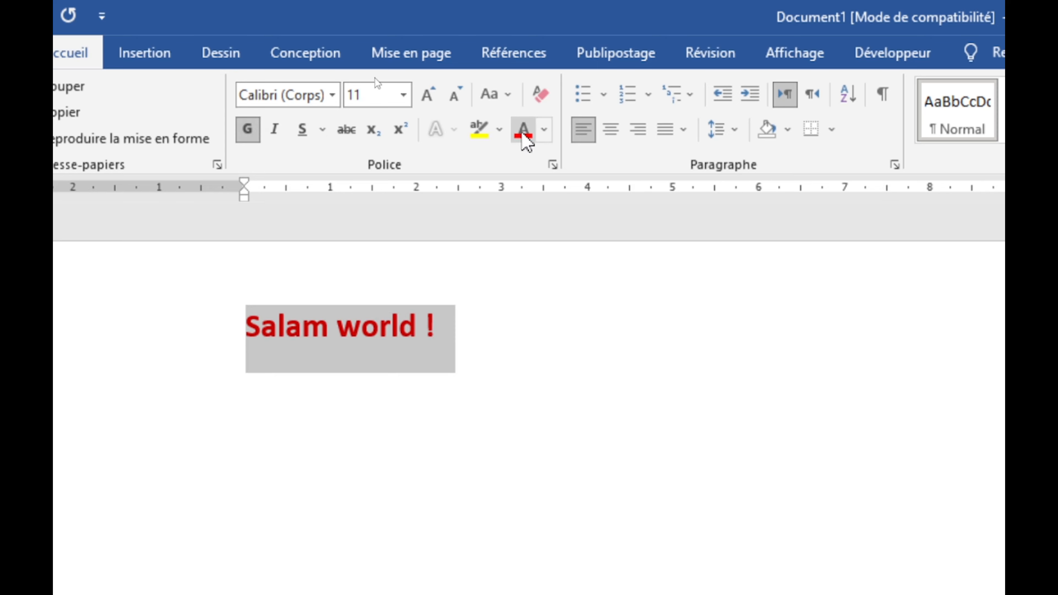
pyautogui.moveTo(447, 333); pyautogui.dragTo(267, 333)
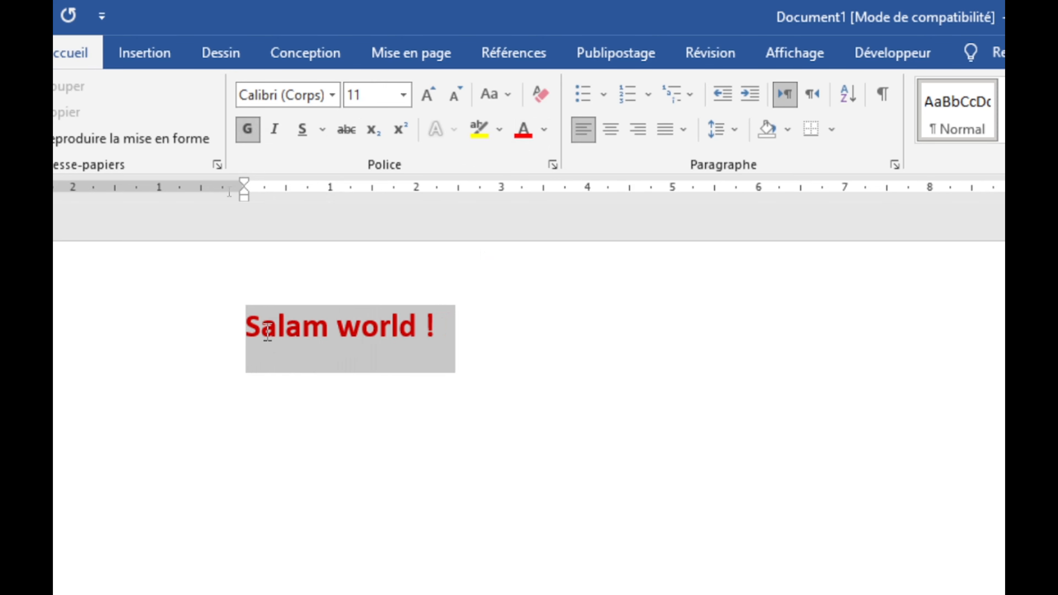
pyautogui.rightClick(267, 335)
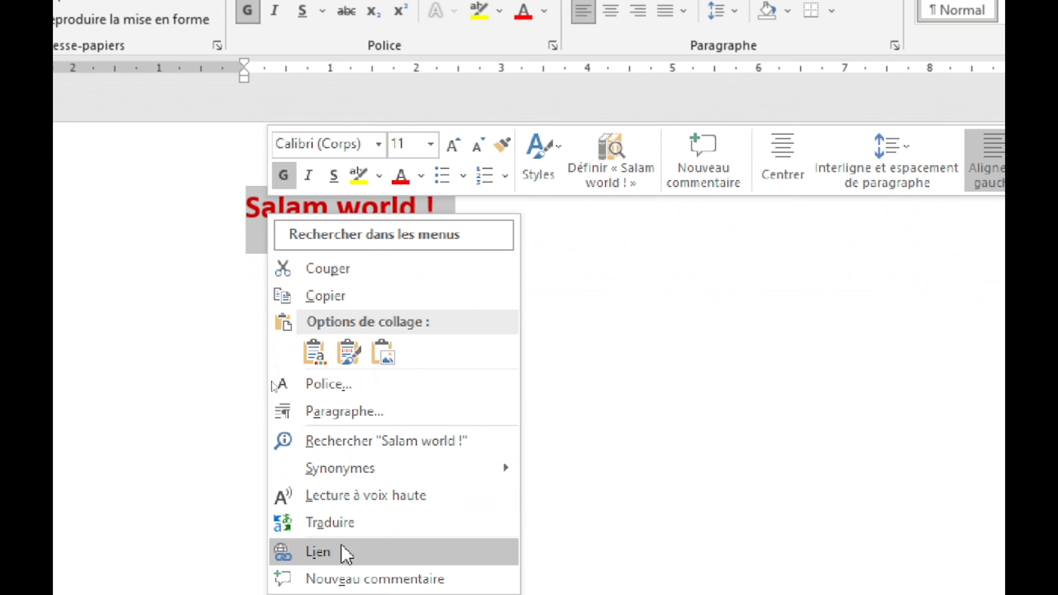
pyautogui.click(347, 554)
pyautogui.moveTo(913, 259); pyautogui.dragTo(510, 206)
pyautogui.write('www')
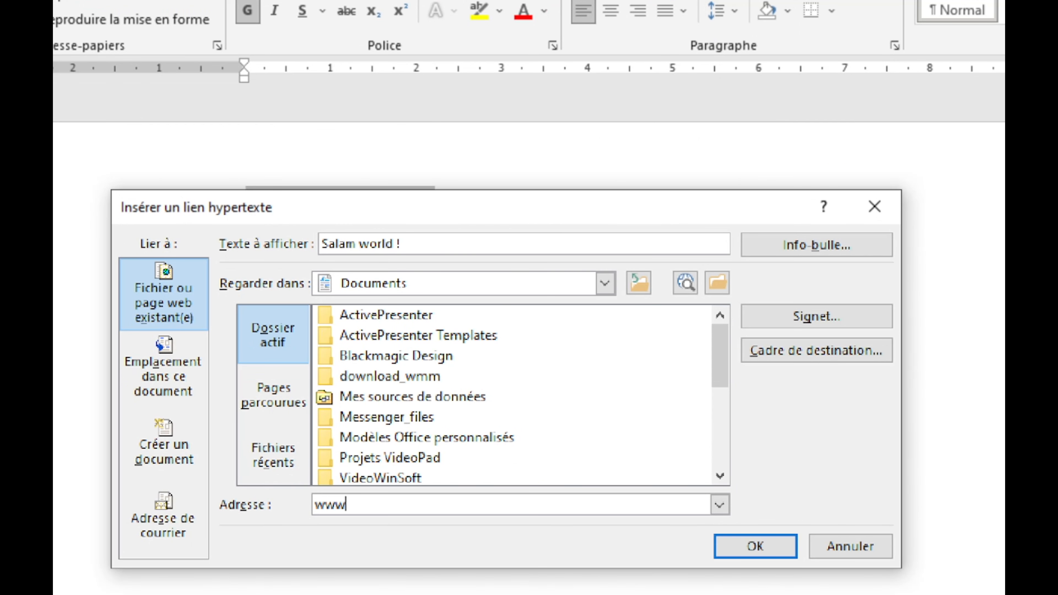
pyautogui.write('.google.com')
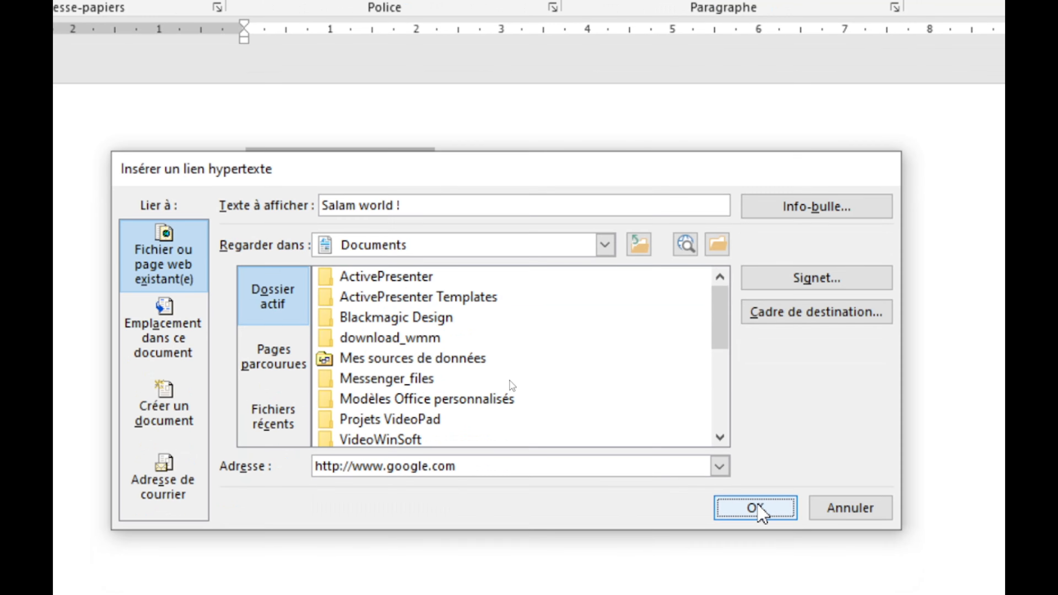
pyautogui.click(755, 546)
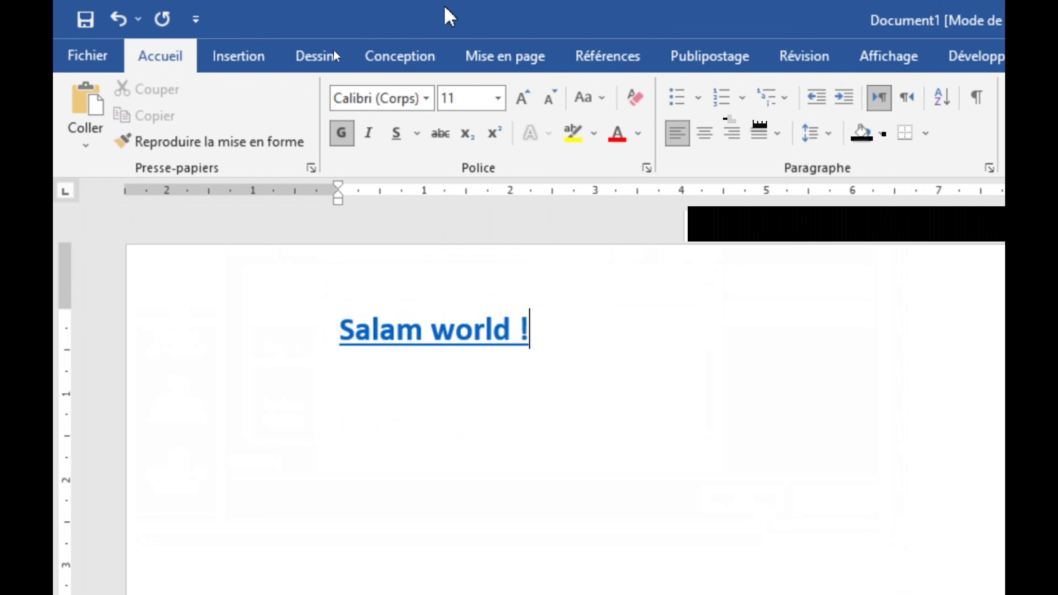
# Follow the "Salam world !" link to Google, and switch to the empty Salam.html file in Sublime Text
pyautogui.keyDown('ctrl'); pyautogui.click(433, 330); pyautogui.keyUp('ctrl')
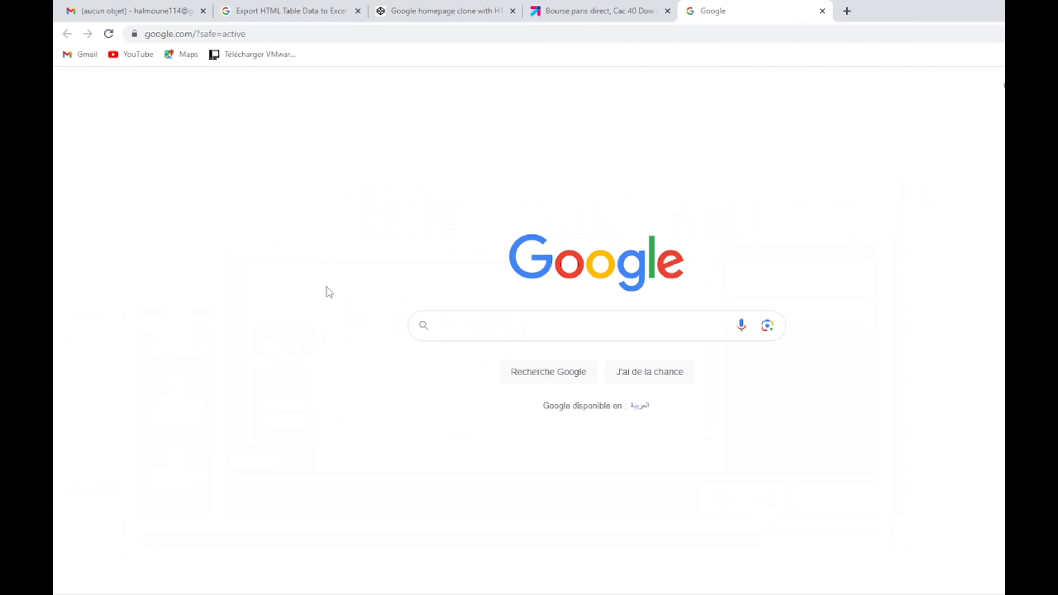
pyautogui.hotkey('alt', 'Tab')
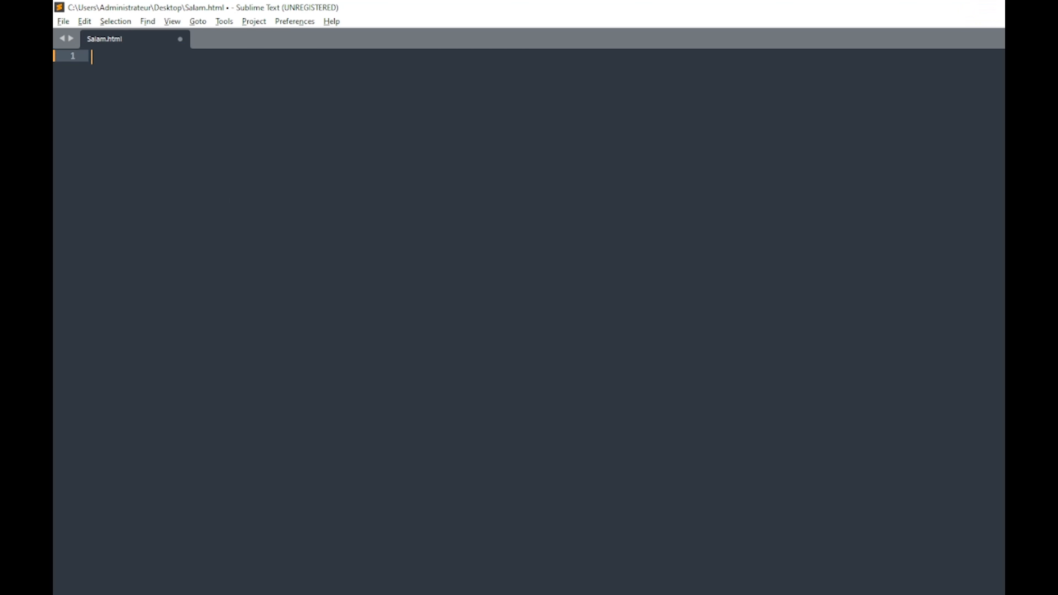
pyautogui.write('Salam world !')
pyautogui.keyDown('shift'); pyautogui.click(90, 57); pyautogui.keyUp('shift')
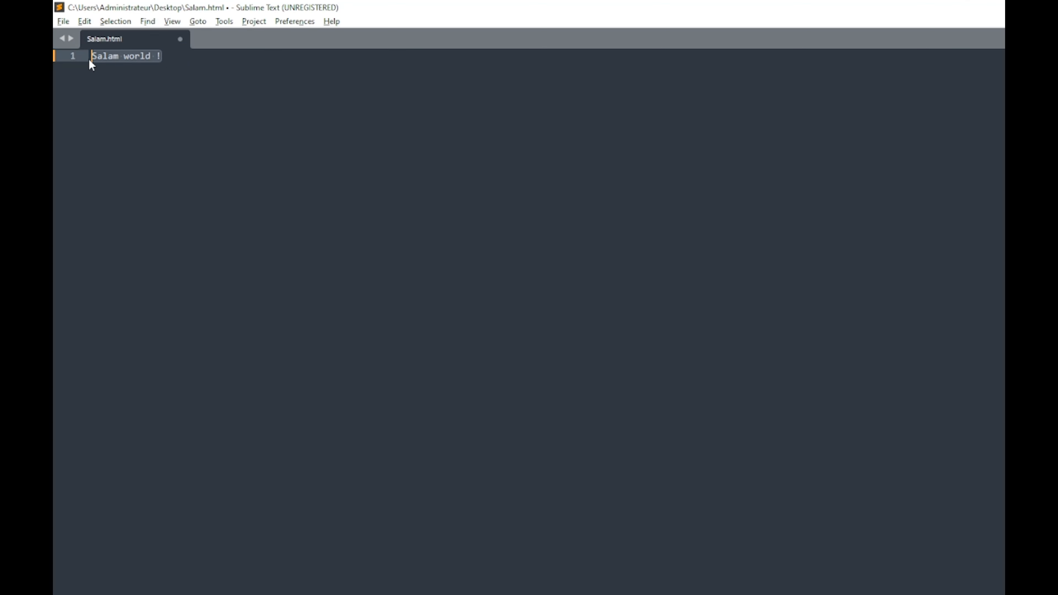
pyautogui.press('BackSpace')
# Insert the basic HTML page skeleton into Salam.html by expanding the html snippet
pyautogui.write('h')
pyautogui.write('tml')
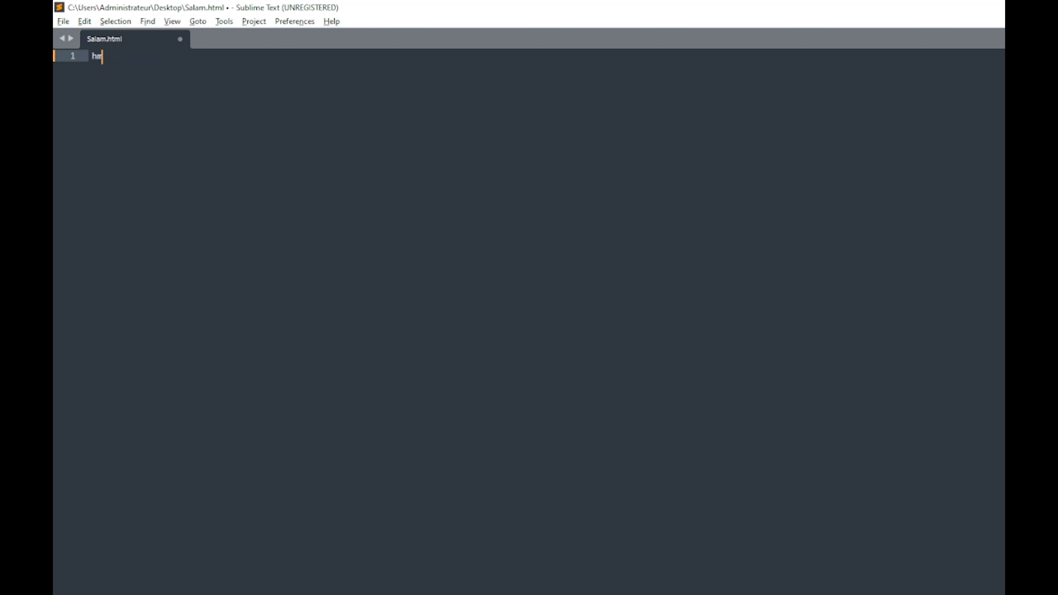
pyautogui.press('BackSpace')
pyautogui.write('l')
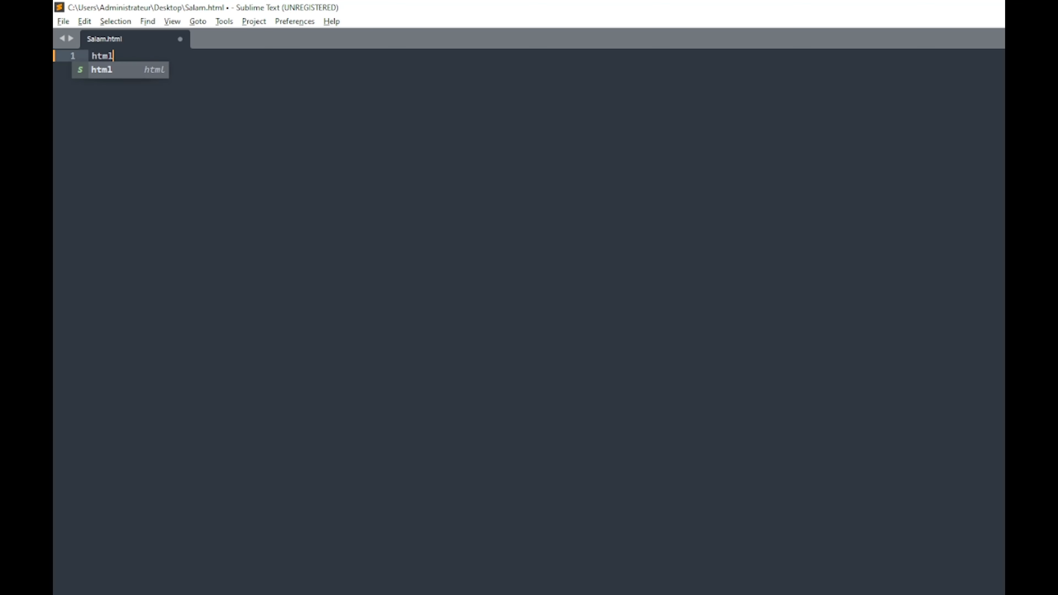
pyautogui.press('Tab')
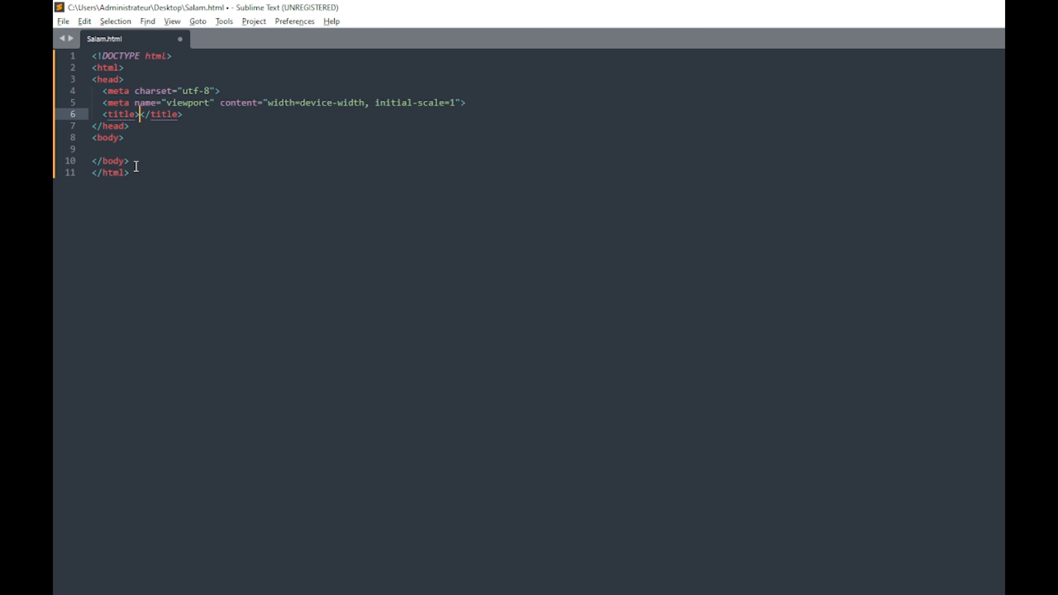
# Add an h3 heading reading "Salam world !" inside the body, and save the file, declining the licence purchase
pyautogui.click(142, 150)
pyautogui.press('Tab')
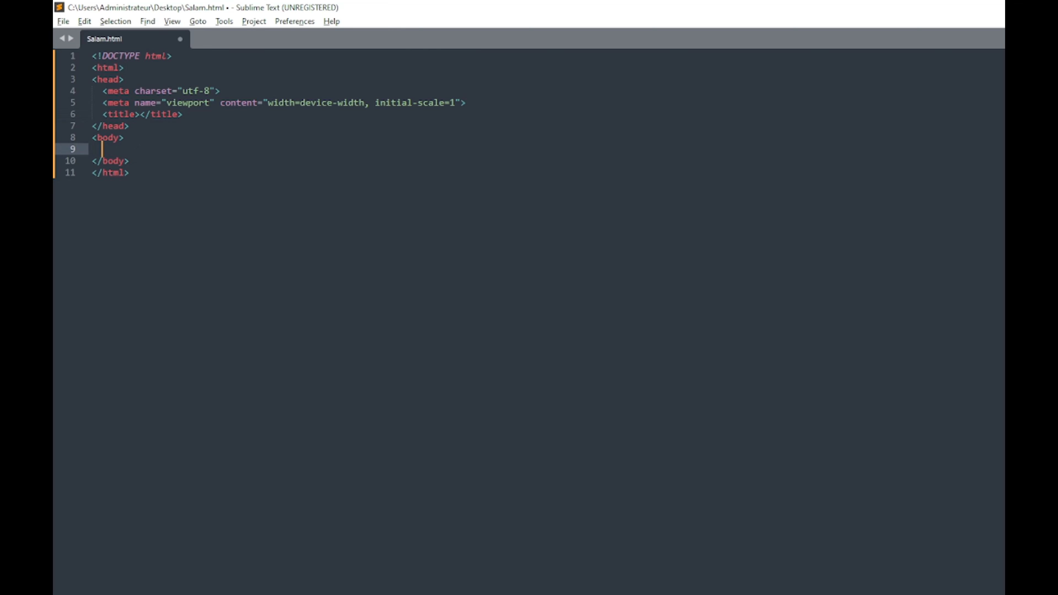
pyautogui.write('<h')
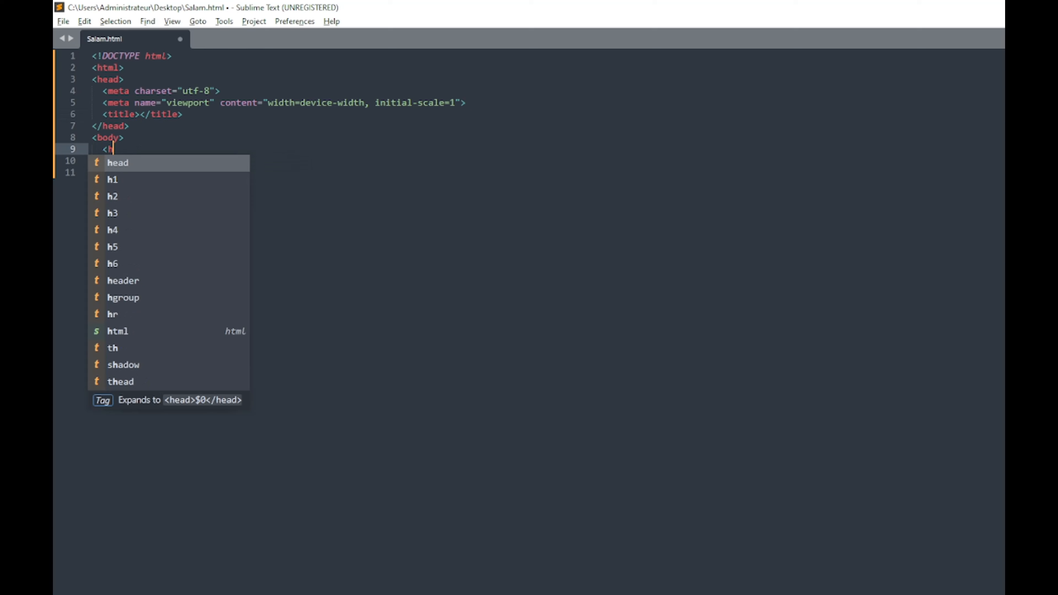
pyautogui.write('3')
pyautogui.press('Tab')
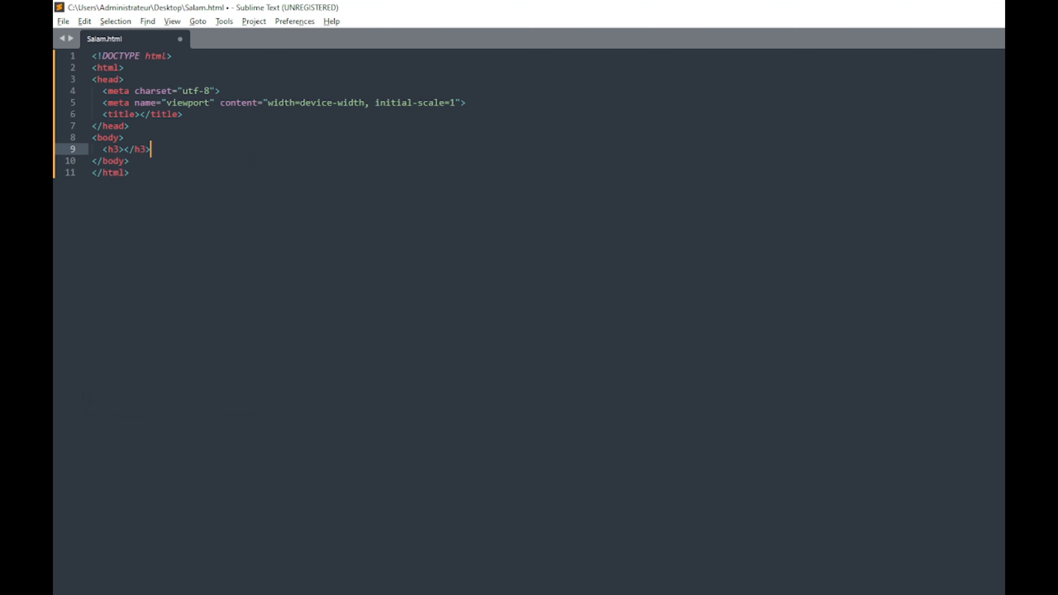
pyautogui.click(127, 149)
pyautogui.write('Salam world !')
pyautogui.hotkey('ctrl', 's')
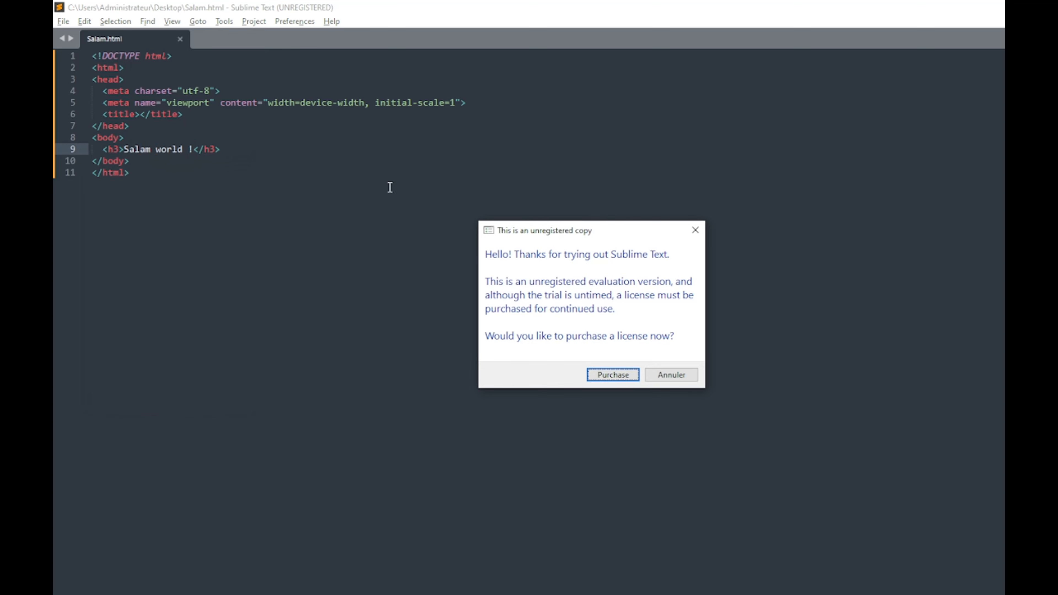
pyautogui.click(696, 230)
# Open Salam.html from the desktop in Chrome and examine the rendered heading and the page address
pyautogui.click(1057, 8)
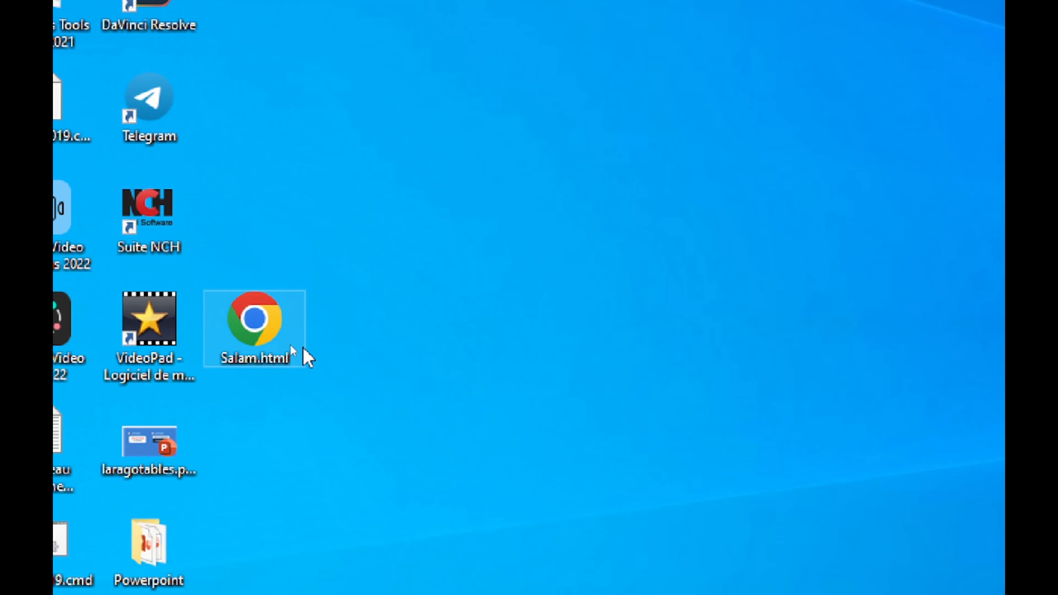
pyautogui.doubleClick(267, 333)
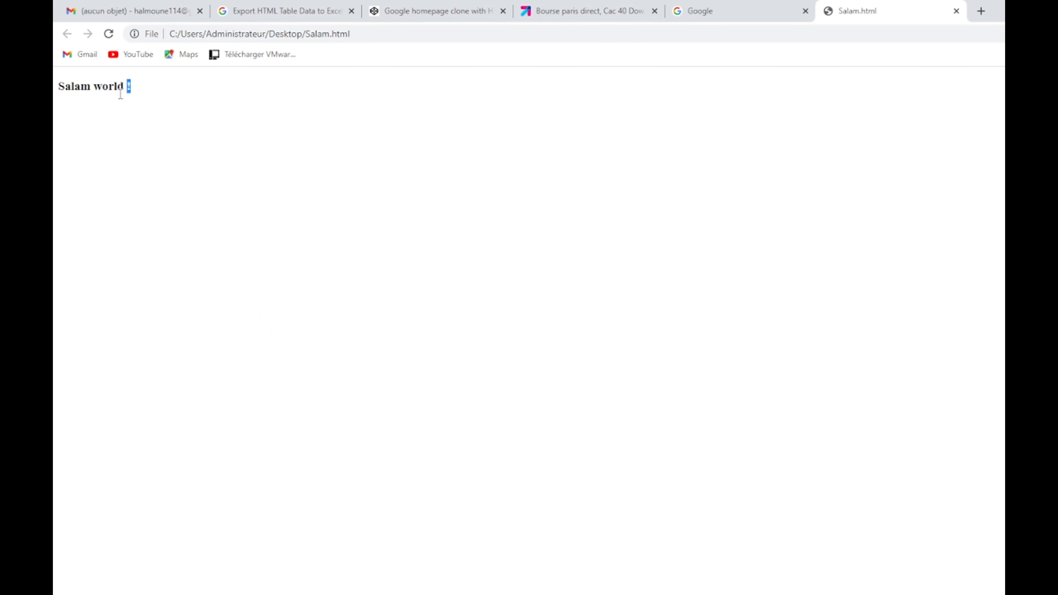
pyautogui.moveTo(120, 94); pyautogui.dragTo(72, 99)
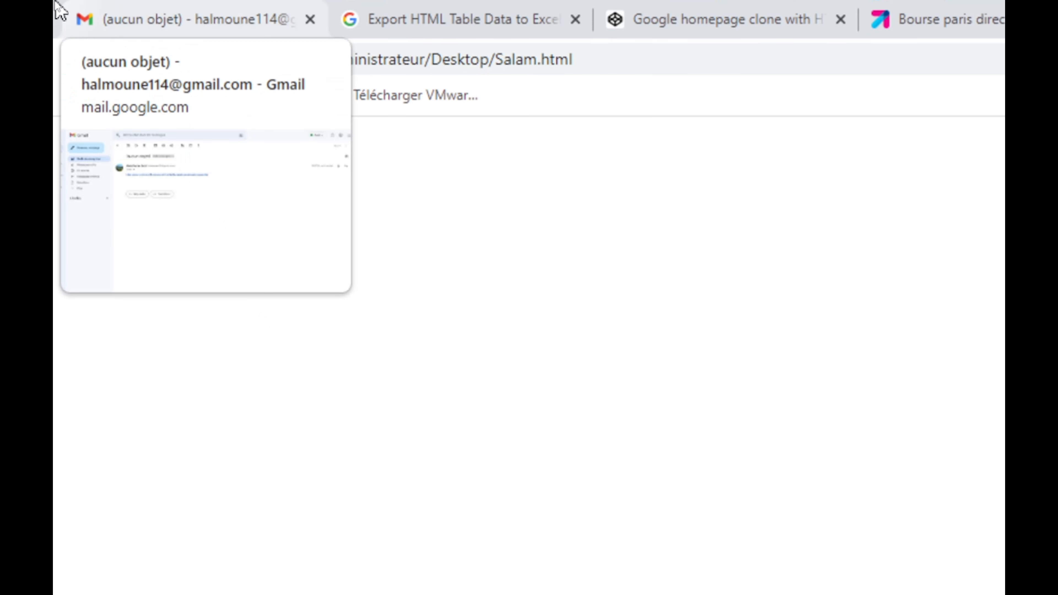
pyautogui.moveTo(641, 58); pyautogui.dragTo(255, 86)
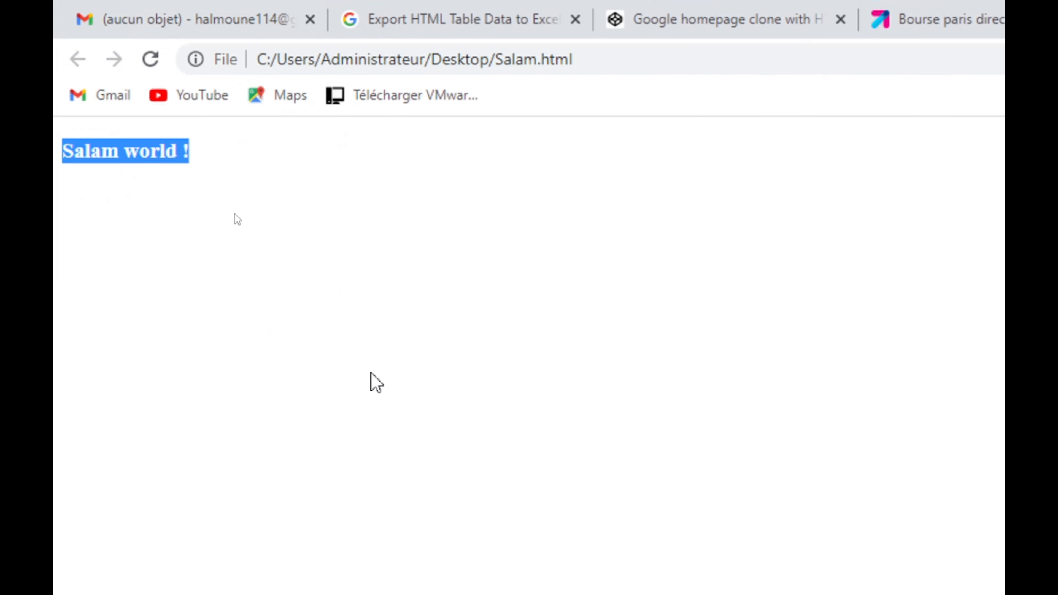
# Return to Sublime Text, add style="color:red" to the h3 tag of Salam.html, and save the file
pyautogui.hotkey('alt', 'Tab')
pyautogui.hotkey('alt', 'Tab')
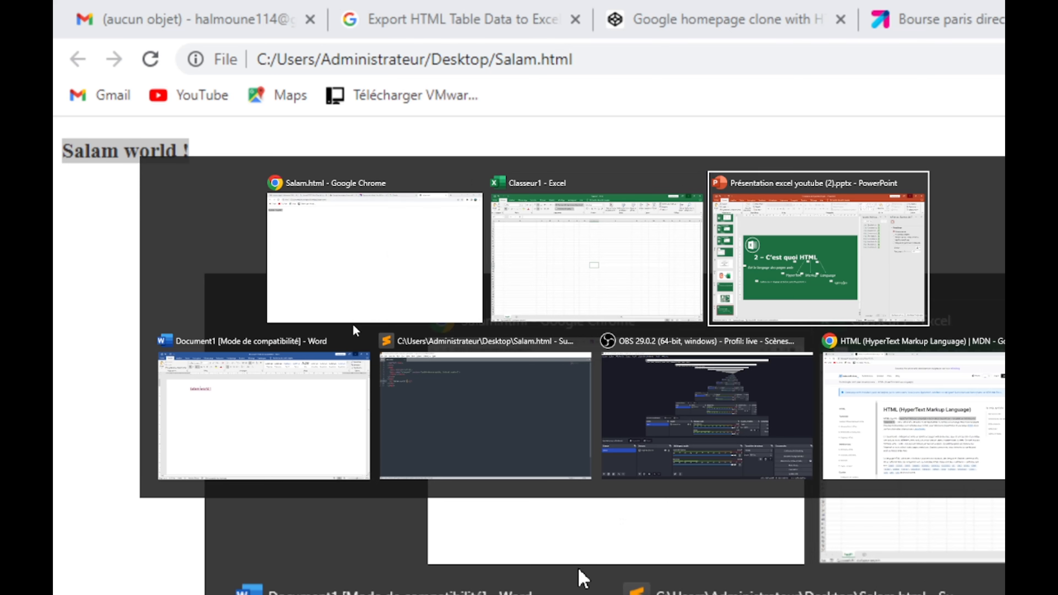
pyautogui.hotkey('alt', 'Tab')
pyautogui.hotkey('alt', 'Tab')
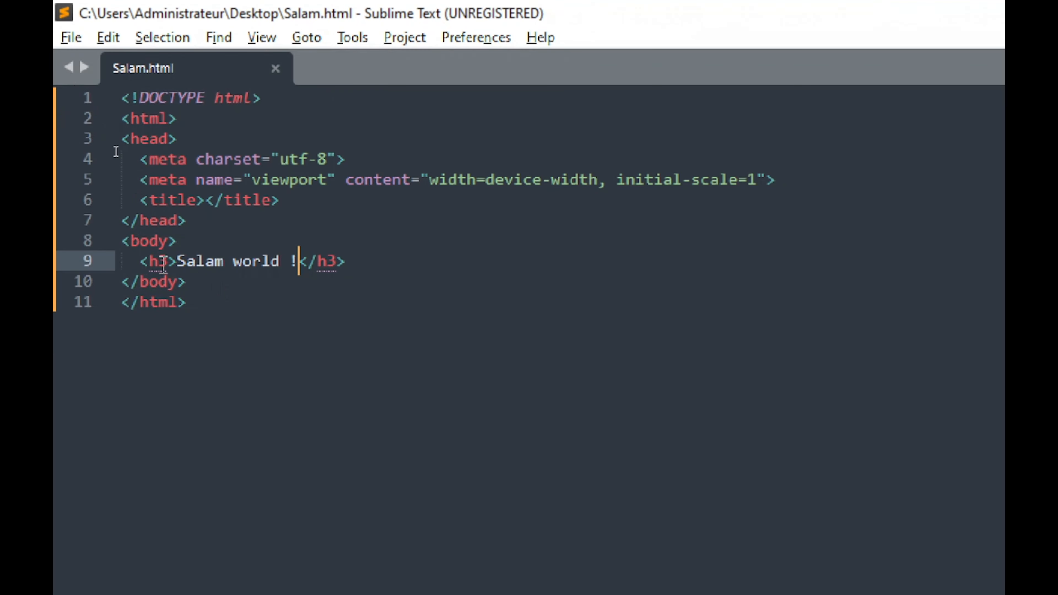
pyautogui.click(167, 261)
pyautogui.write('sty')
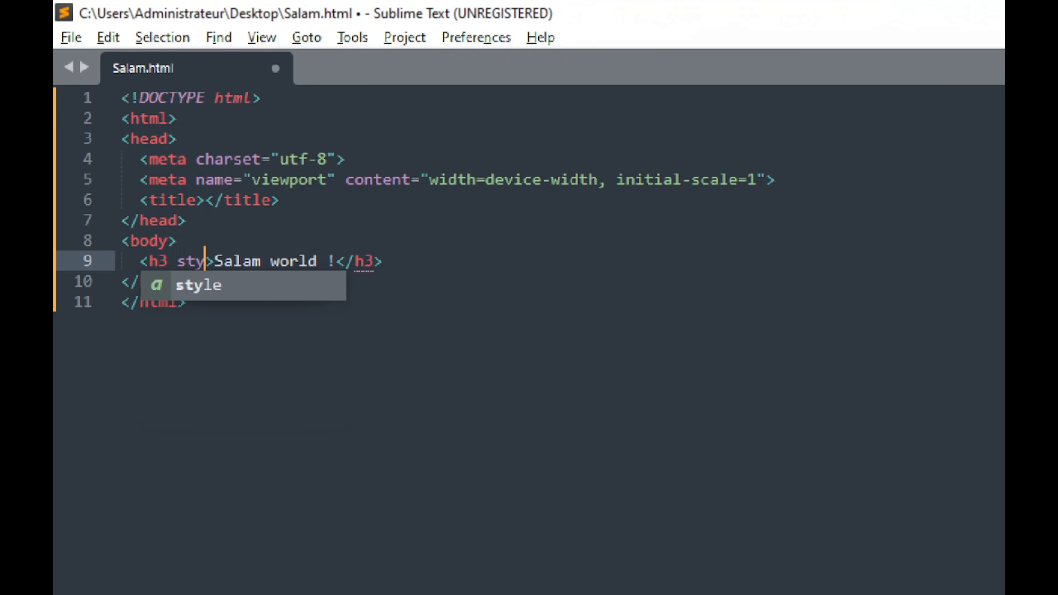
pyautogui.press('Escape')
pyautogui.write('le')
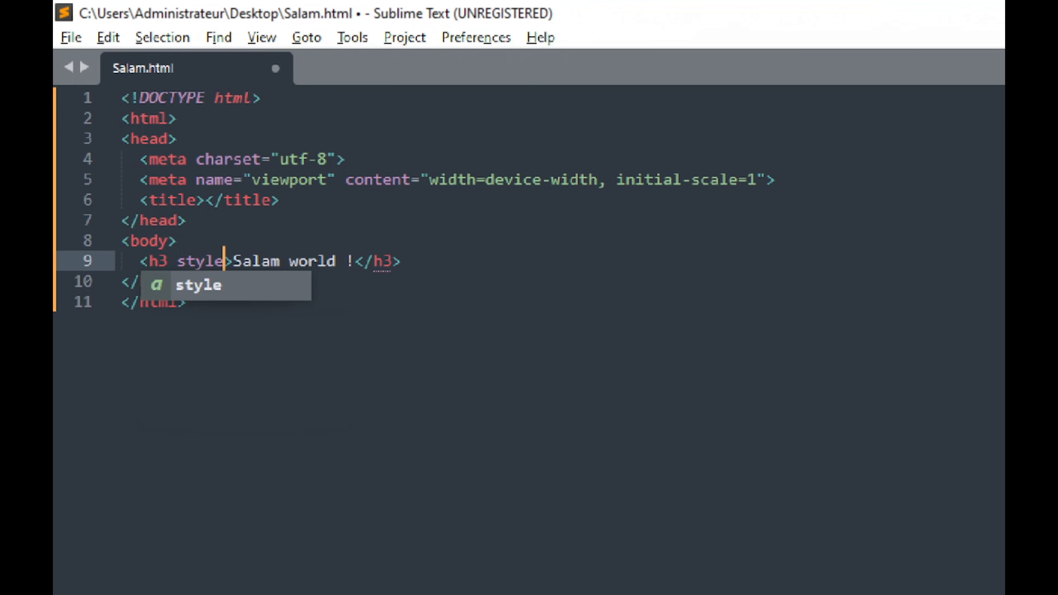
pyautogui.press('Return')
pyautogui.write('color:')
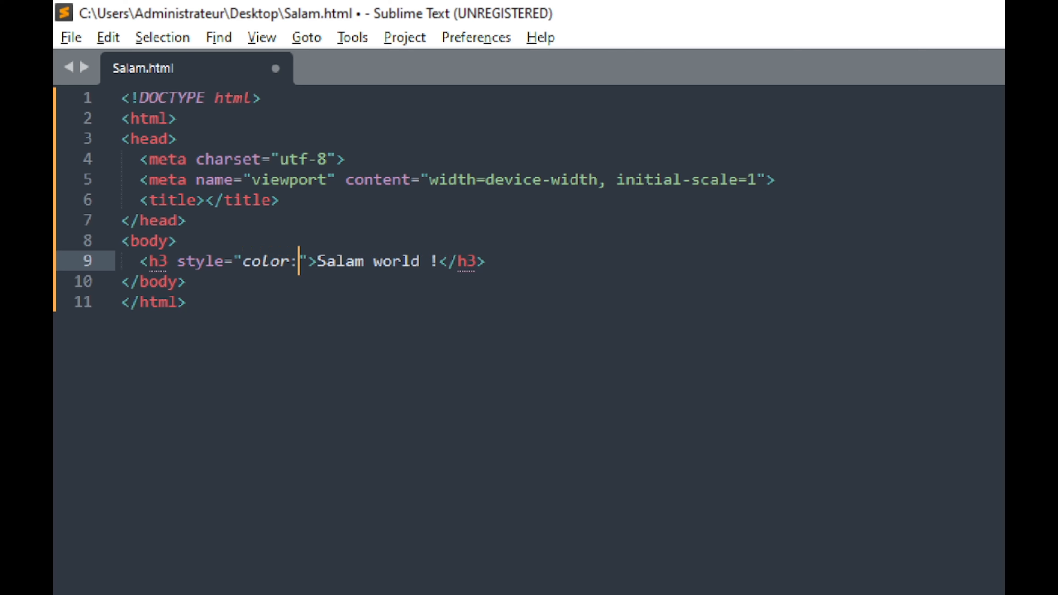
pyautogui.write('red')
pyautogui.hotkey('ctrl', 's')
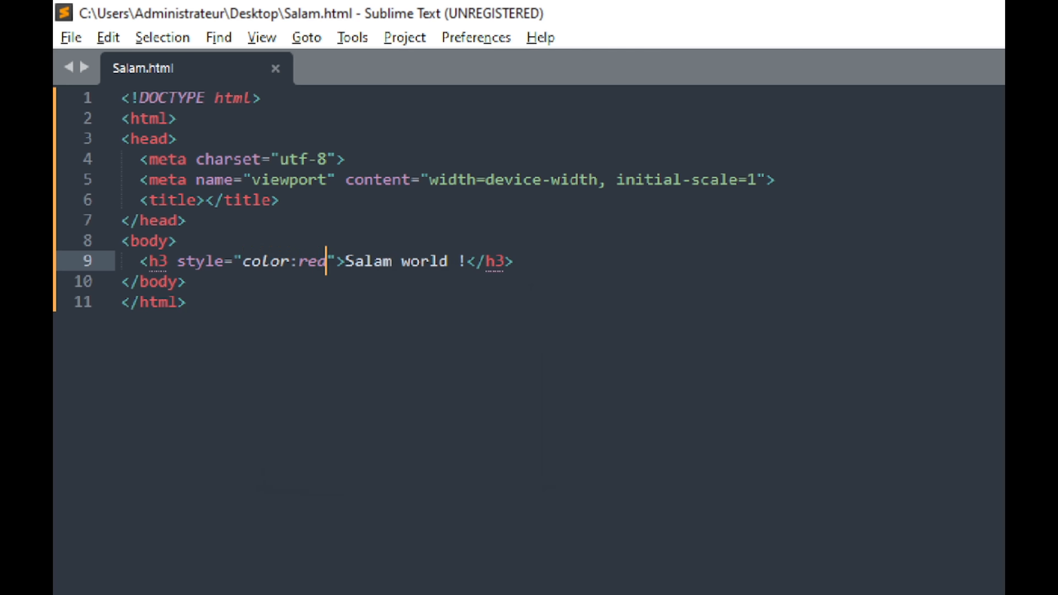
# Switch to Chrome and reload Salam.html to check the heading's colour
pyautogui.hotkey('alt', 'Tab')
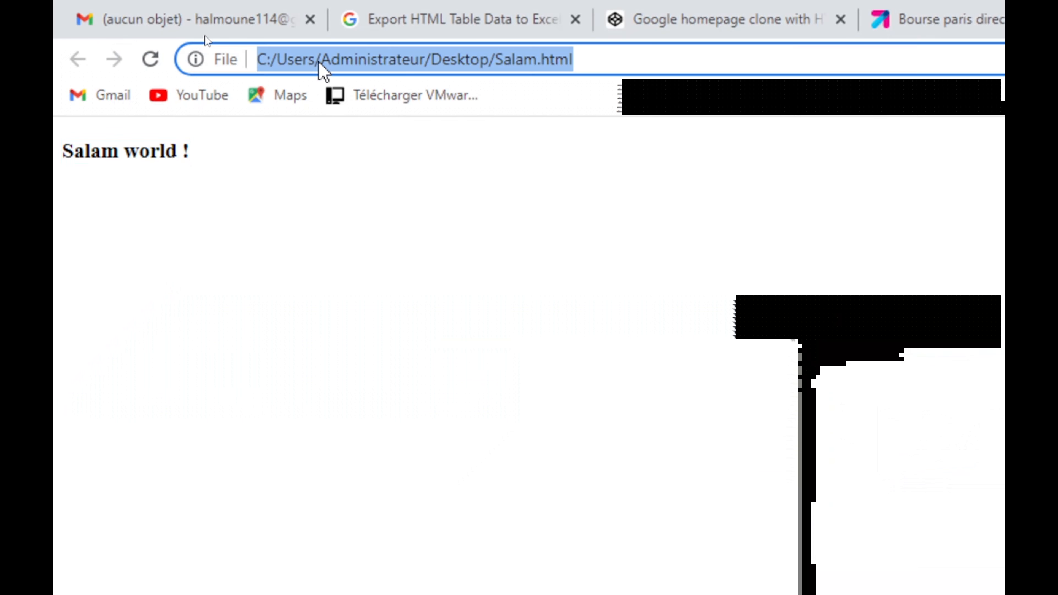
pyautogui.press('F5')
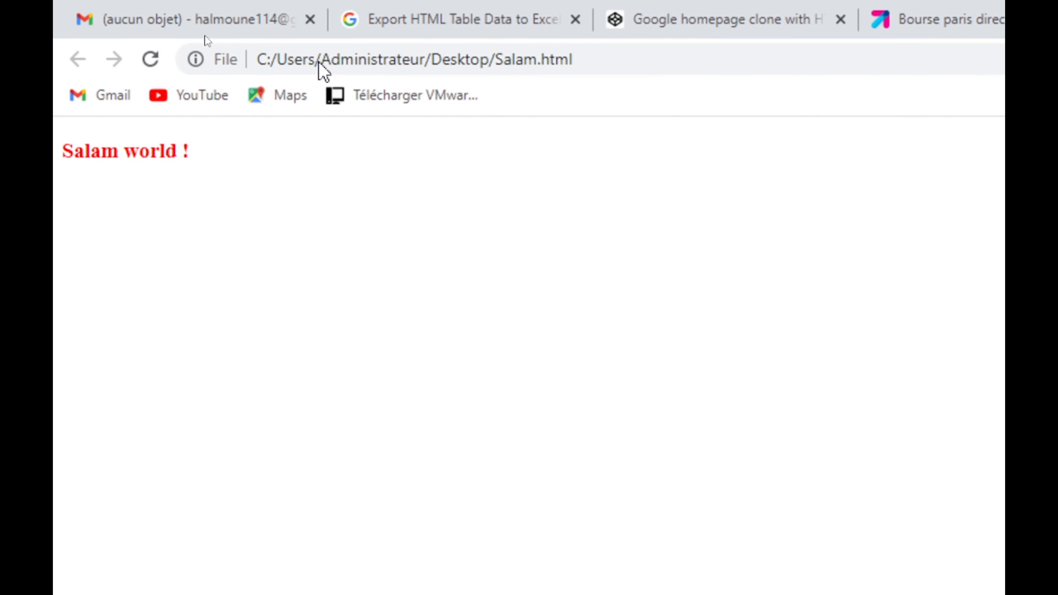
# Return to Sublime Text and insert an empty a tag with an href attribute before "Salam world !" in the h3 heading
pyautogui.hotkey('alt', 'Tab')
pyautogui.click(349, 259)
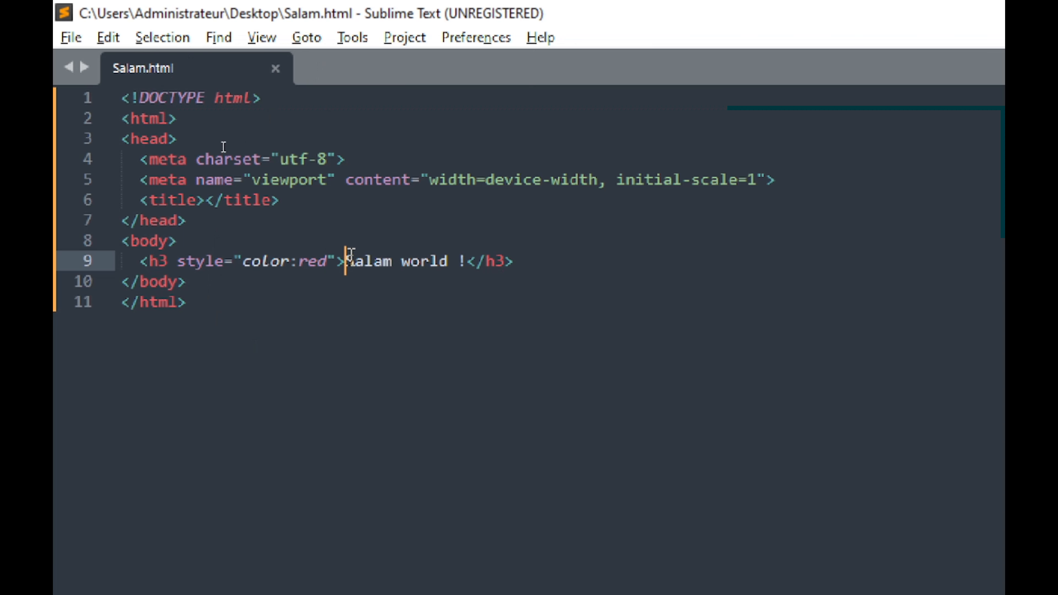
pyautogui.write('<')
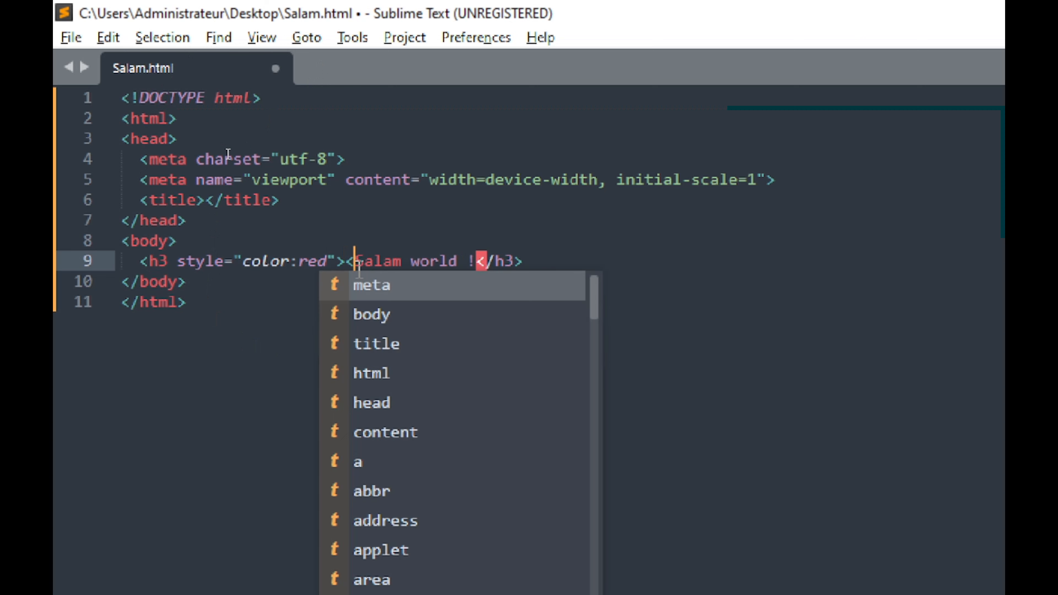
pyautogui.write('a')
pyautogui.press('Down')
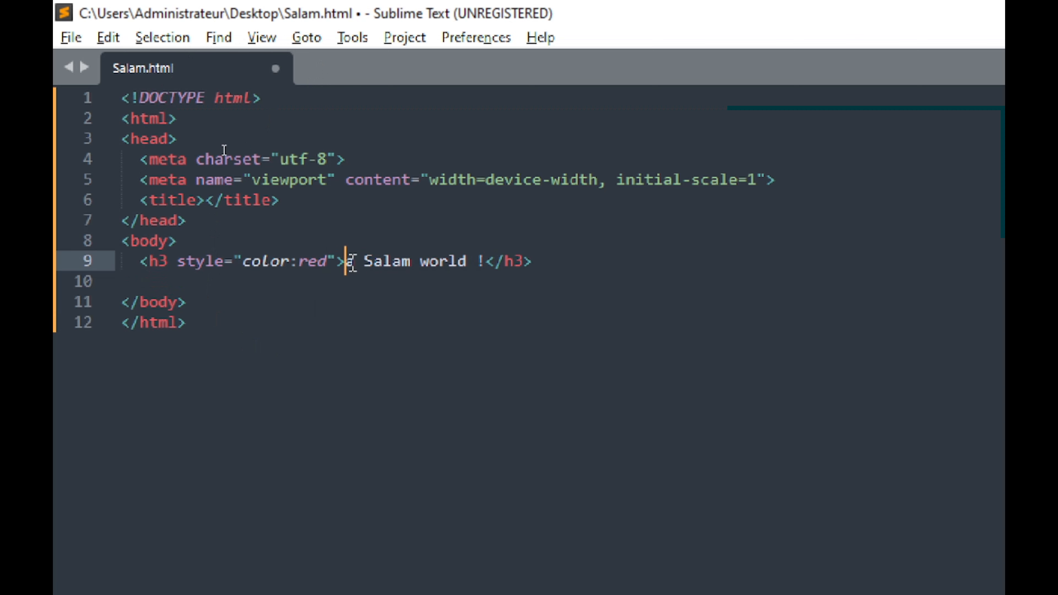
pyautogui.press('Right')
pyautogui.hotkey('ctrl', 'space')
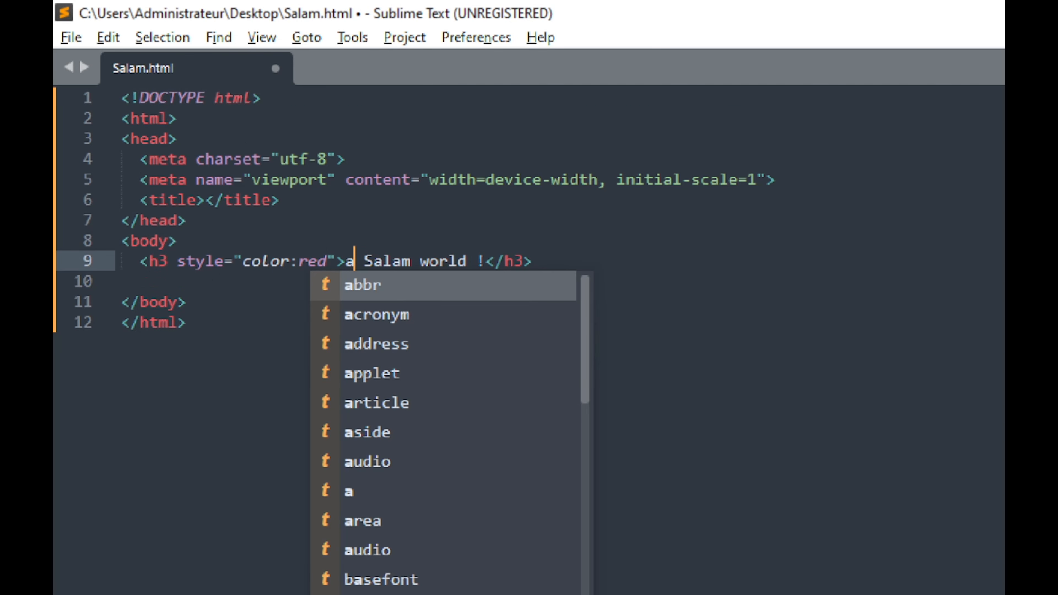
pyautogui.click(366, 493)
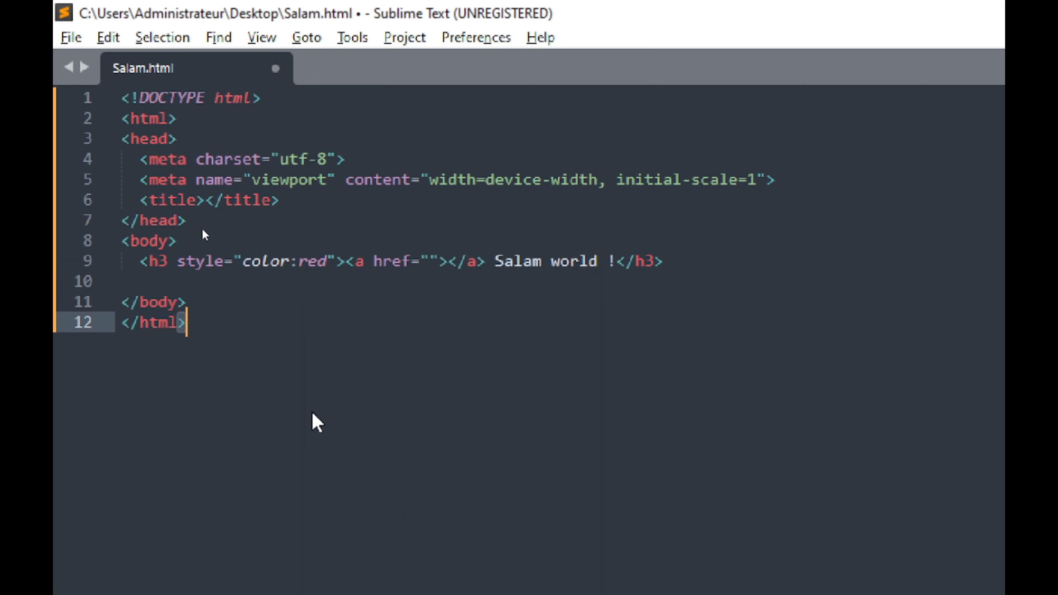
# Move the "Salam world !" text inside the a tag so that the link wraps the heading text
pyautogui.moveTo(617, 262); pyautogui.dragTo(487, 263)
pyautogui.hotkey('ctrl', 'c')
pyautogui.press('BackSpace')
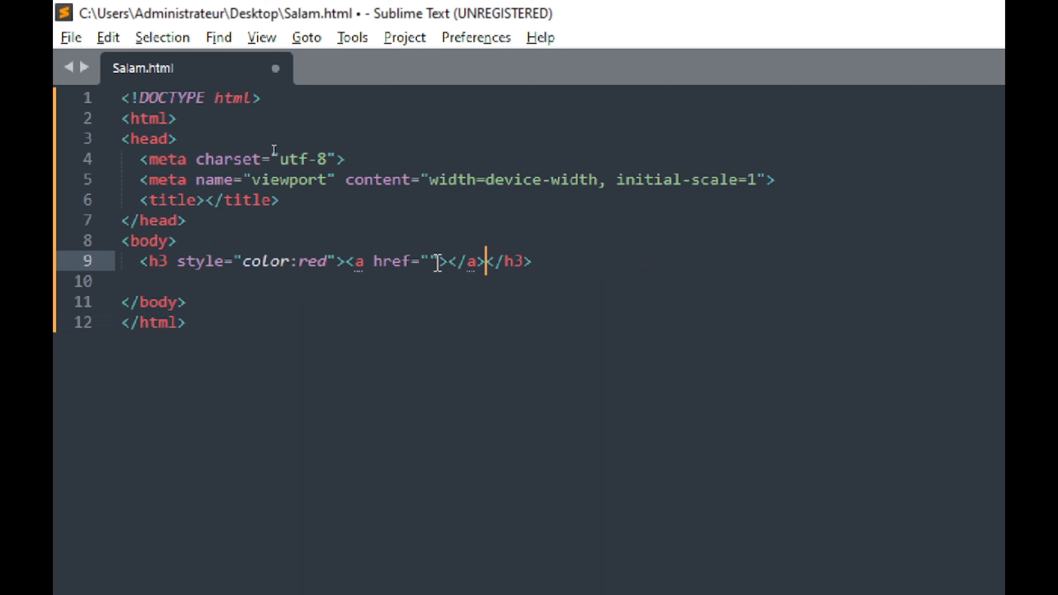
pyautogui.click(447, 262)
pyautogui.hotkey('ctrl', 'v')
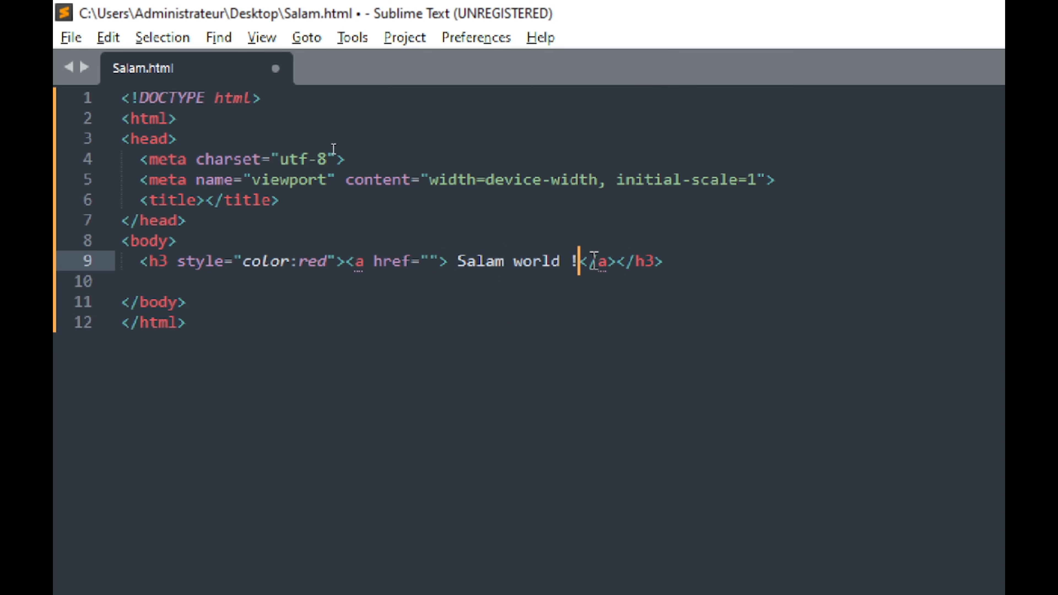
# Copy the google.com address from the Google page in Chrome into the href attribute of Salam.html, and save the file
pyautogui.click(430, 261)
pyautogui.hotkey('alt', 'Tab')
pyautogui.click(1000, 19)
pyautogui.moveTo(299, 61); pyautogui.dragTo(100, 54)
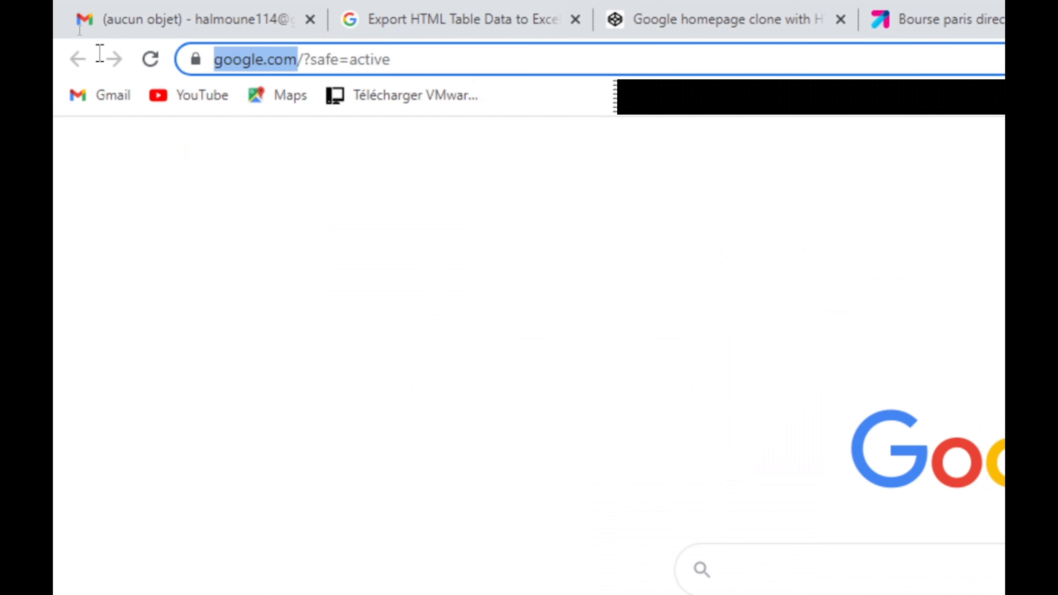
pyautogui.hotkey('ctrl', 'c')
pyautogui.hotkey('alt', 'Tab')
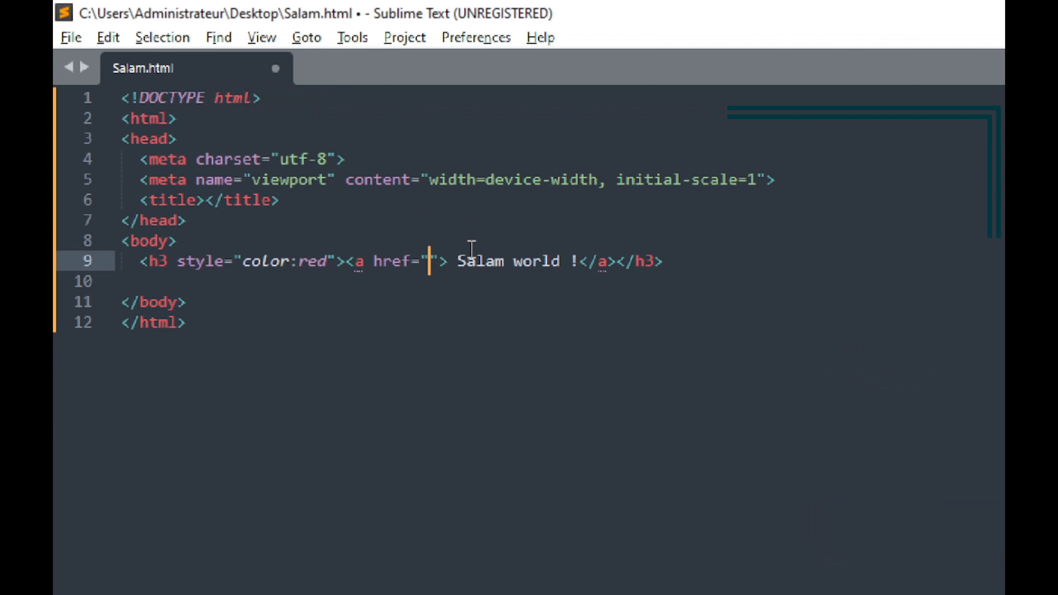
pyautogui.hotkey('ctrl', 'v')
pyautogui.click(480, 300)
pyautogui.hotkey('ctrl', 's')
# Reload Salam.html in Chrome, follow the "Salam world !" link, and go back to the page
pyautogui.hotkey('alt', 'Tab')
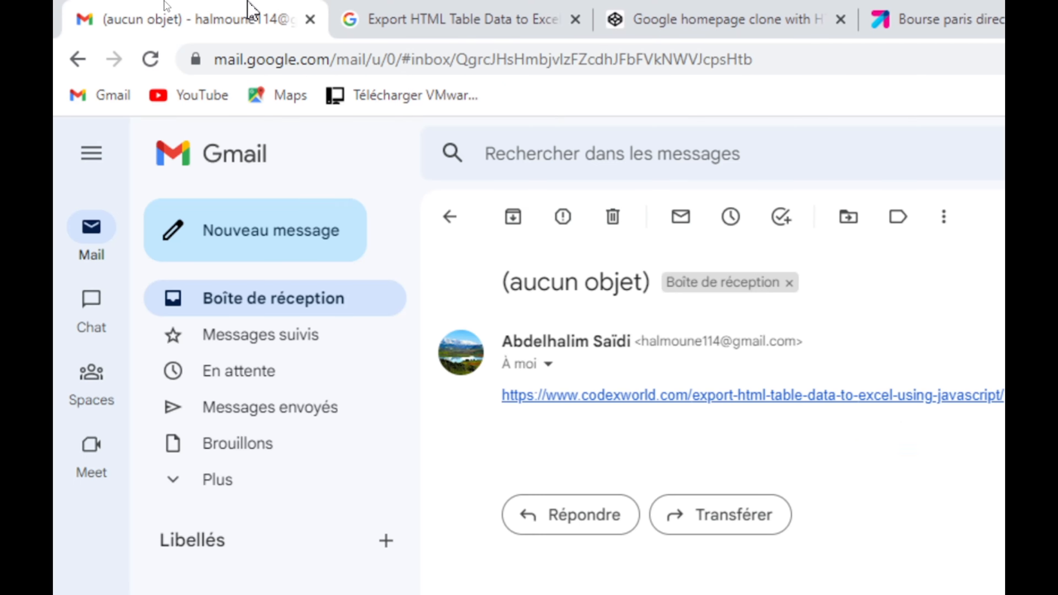
pyautogui.click(463, 19)
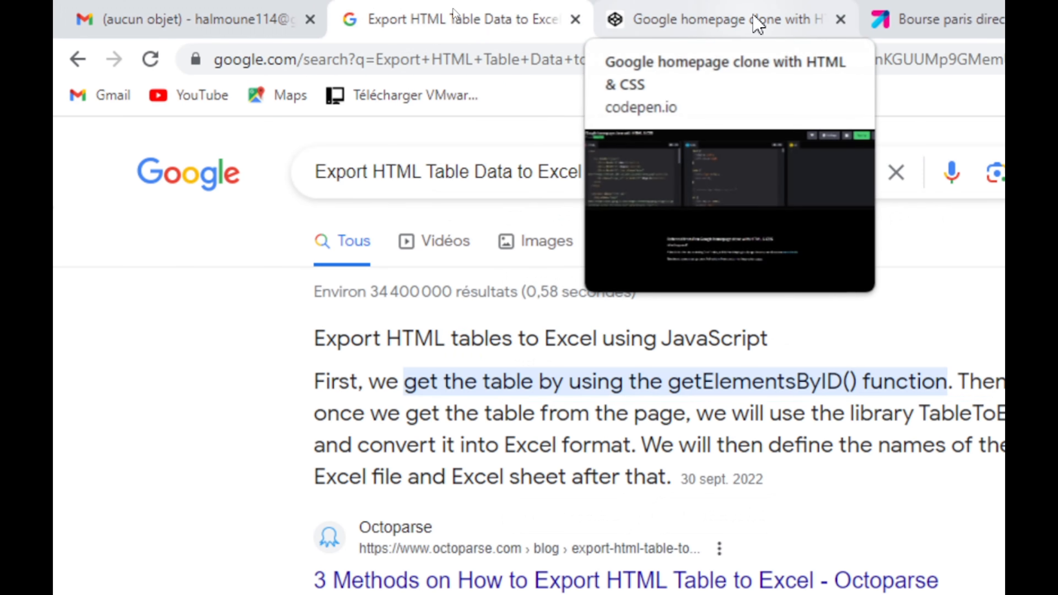
pyautogui.click(753, 18)
pyautogui.click(871, 8)
pyautogui.click(409, 62)
pyautogui.press('Return')
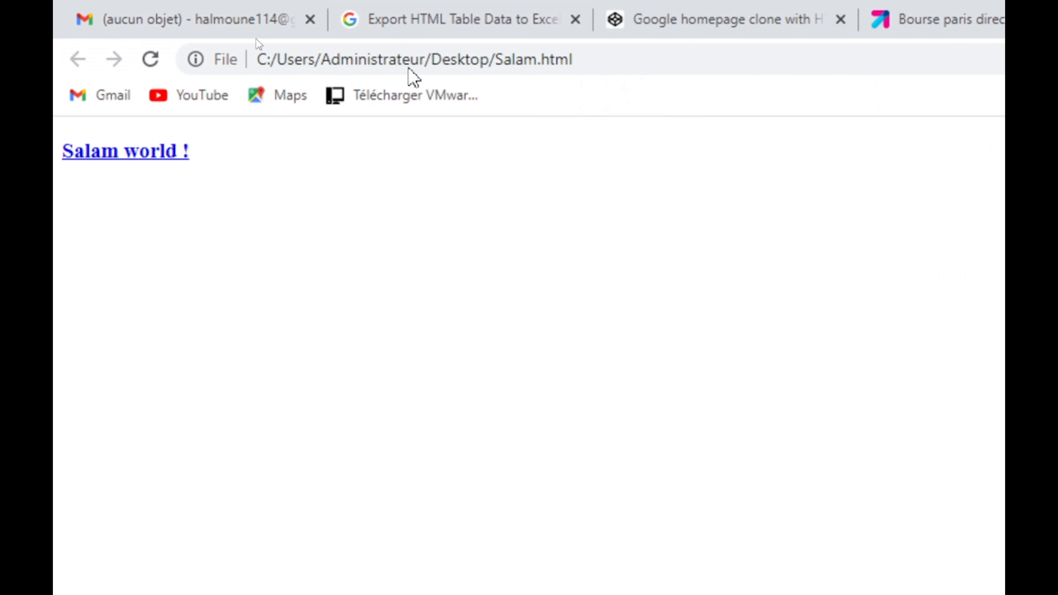
pyautogui.click(153, 160)
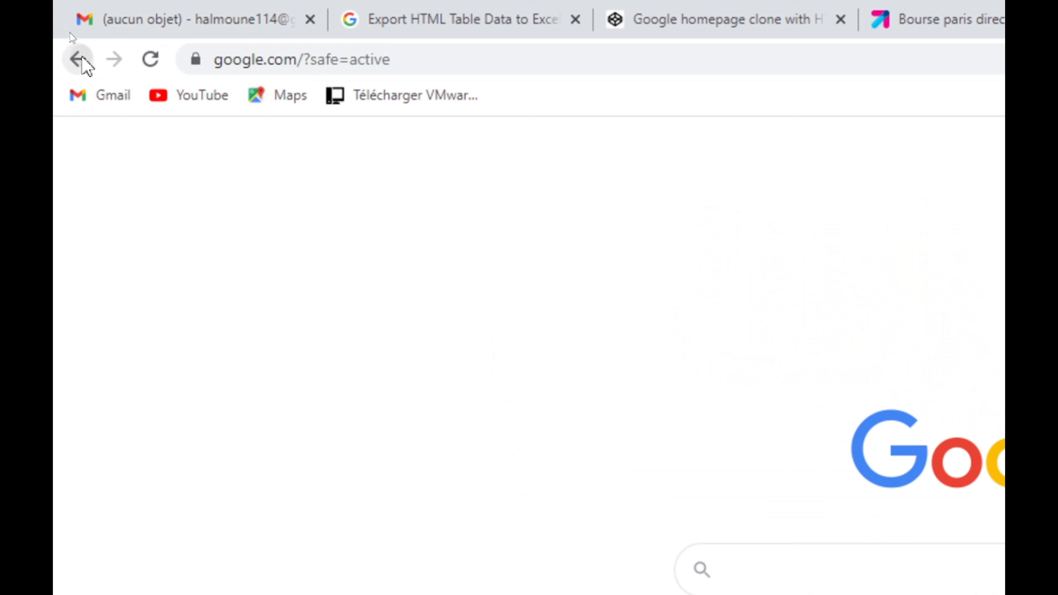
pyautogui.click(81, 57)
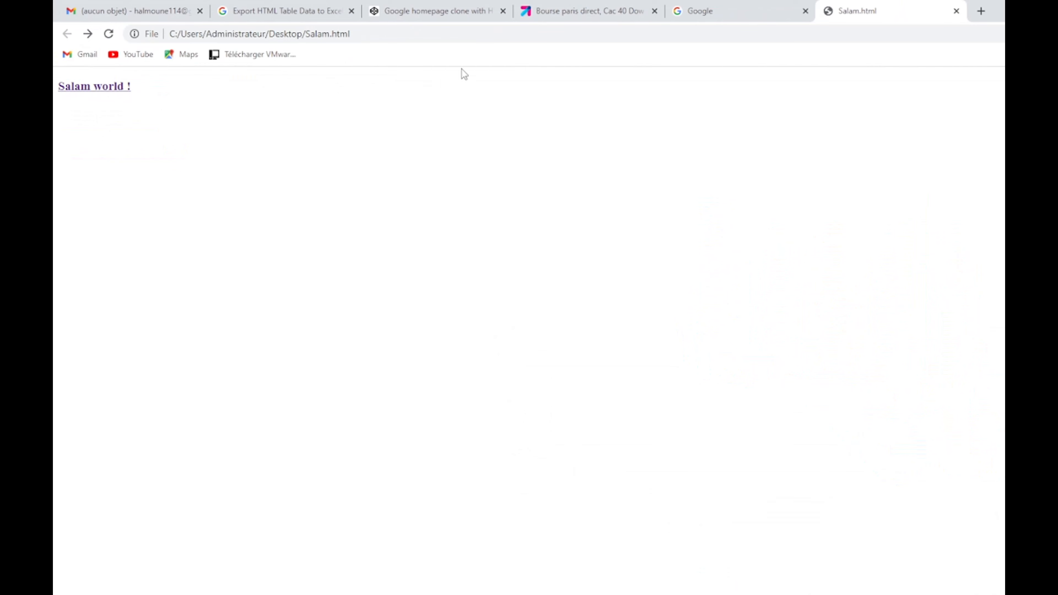
# Switch to the Boursorama indices page, look over its address and index tables, and copy the INDICES heading
pyautogui.click(545, 15)
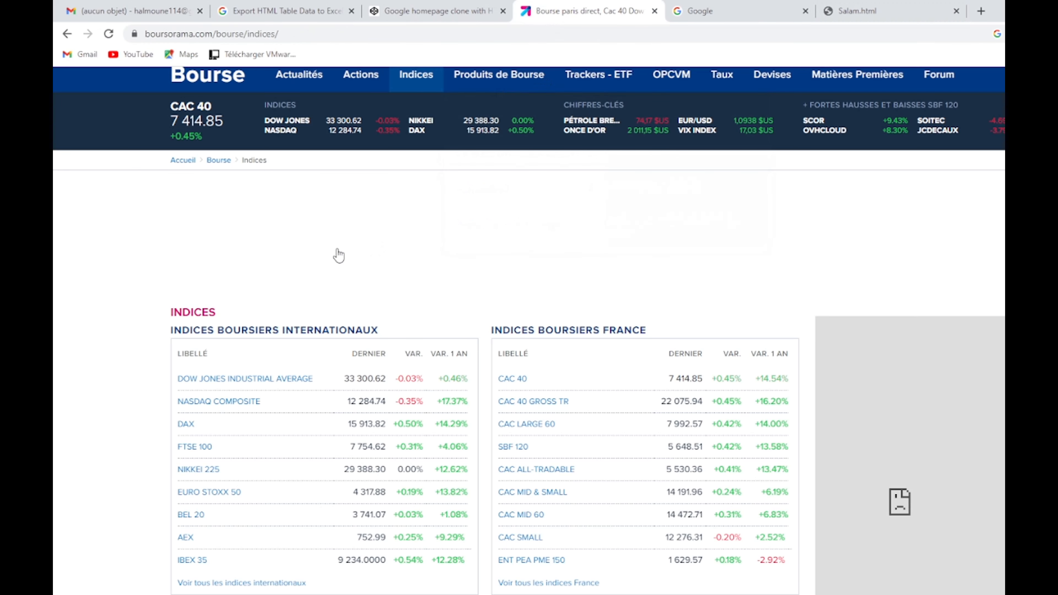
pyautogui.click(227, 34)
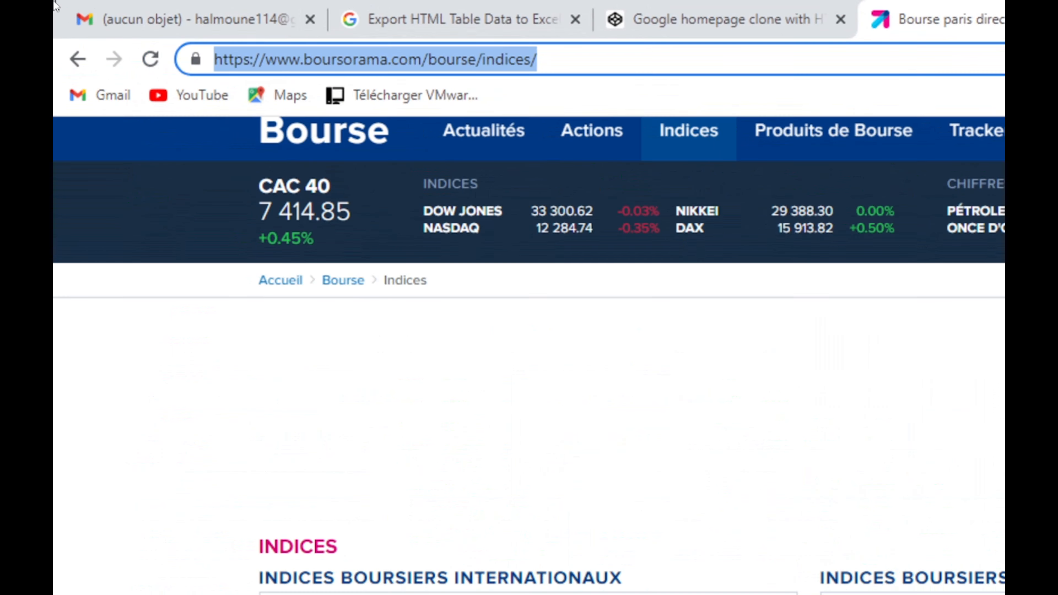
pyautogui.click(386, 181)
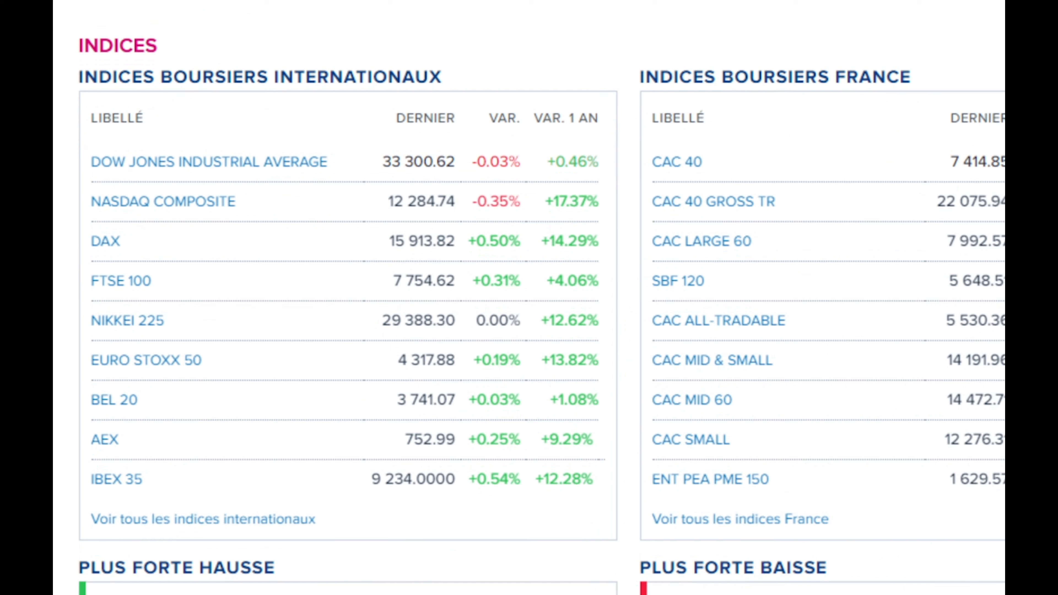
pyautogui.scroll(5, 294, 141)
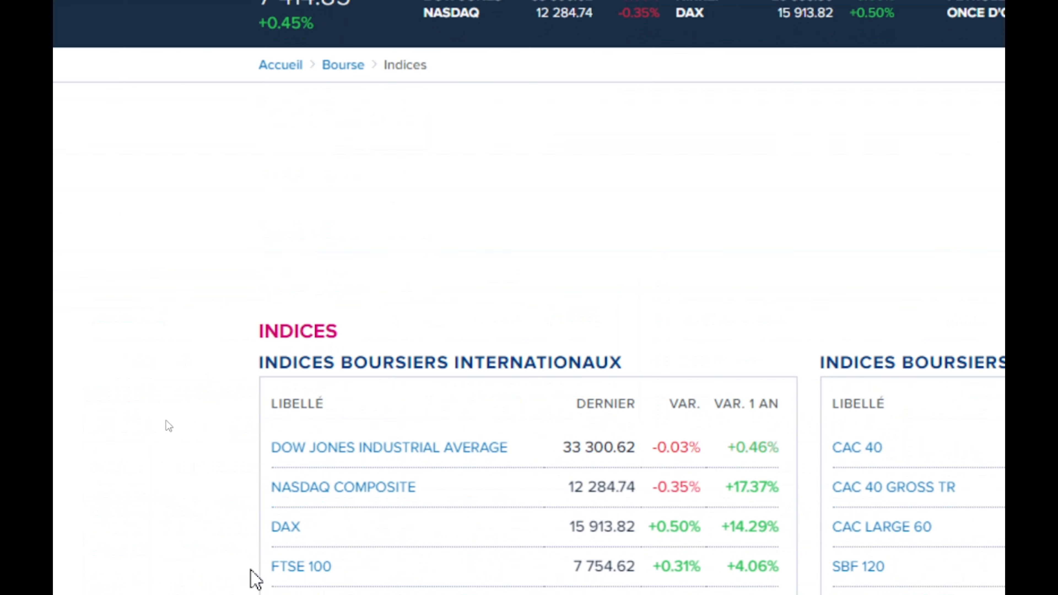
pyautogui.moveTo(253, 323); pyautogui.dragTo(368, 309)
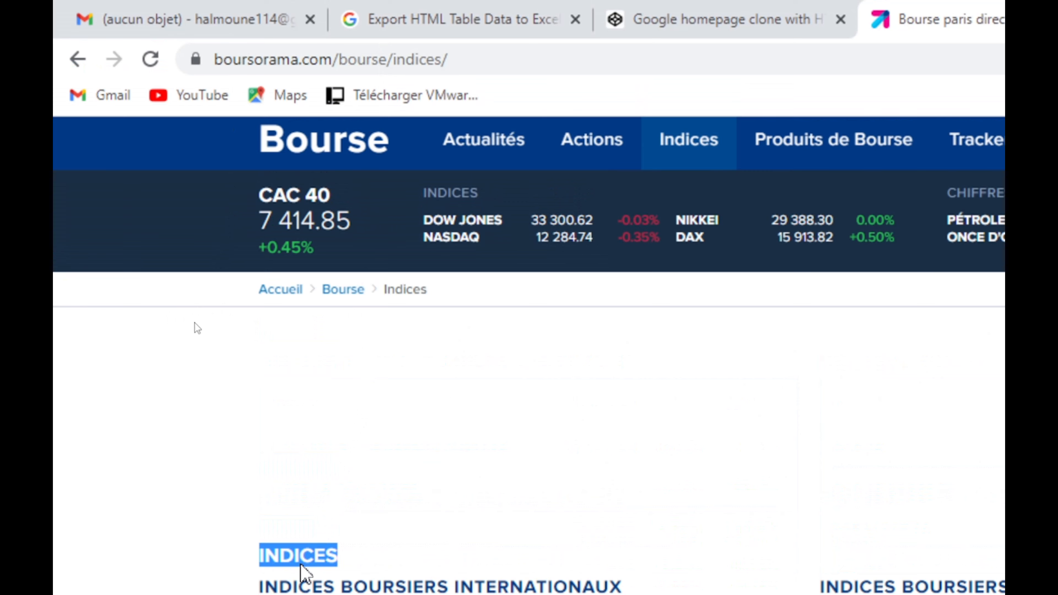
# Switch to the Classeur1 workbook in Excel and examine the special paste formats, including HTML, without pasting
pyautogui.hotkey('alt', 'Tab')
pyautogui.hotkey('alt', 'Tab')
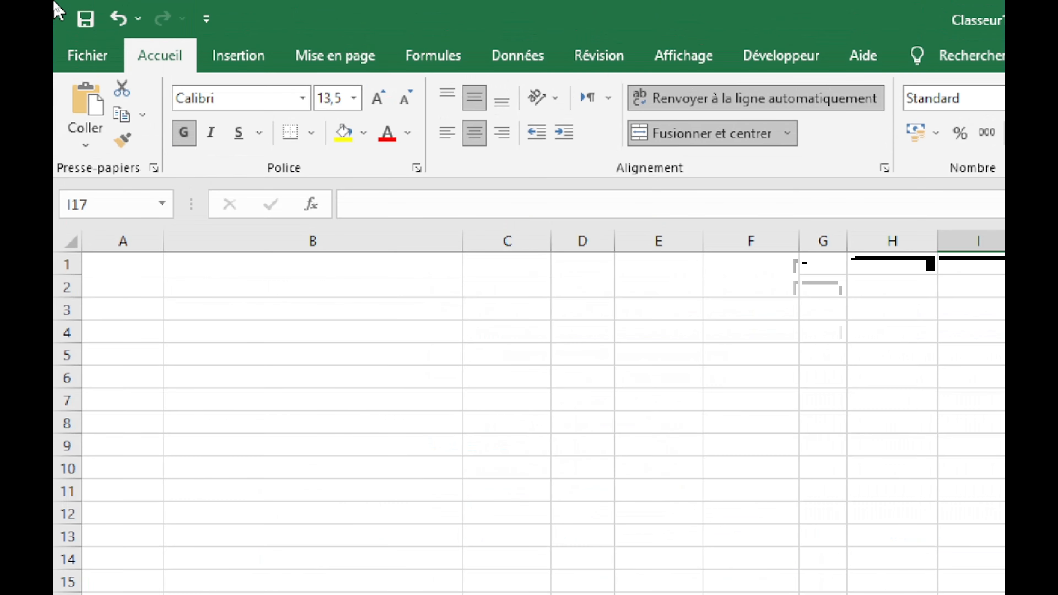
pyautogui.click(84, 138)
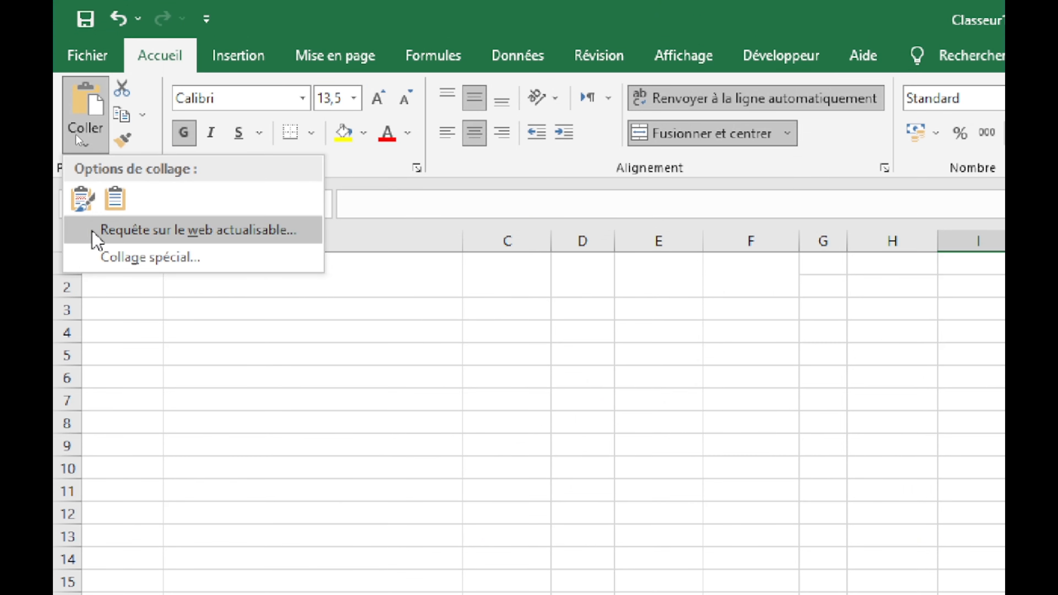
pyautogui.click(104, 257)
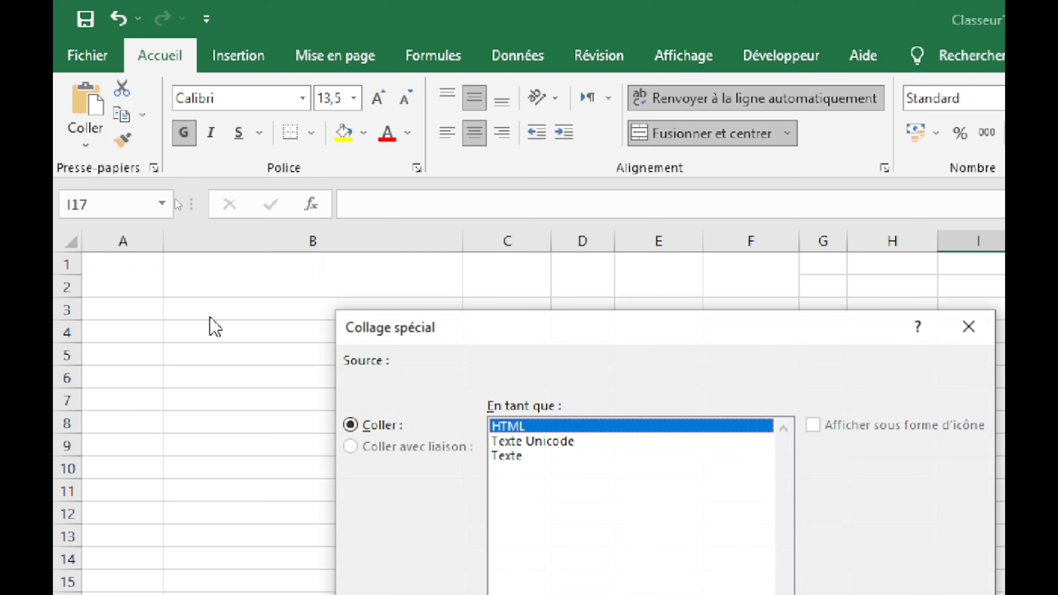
pyautogui.moveTo(539, 324); pyautogui.dragTo(279, 92)
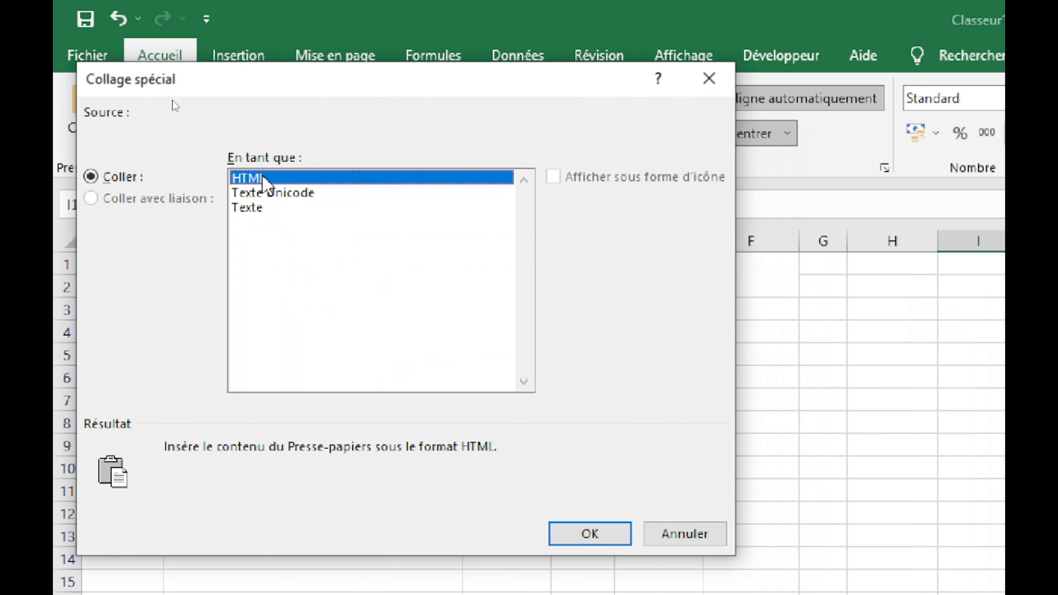
pyautogui.press('Escape')
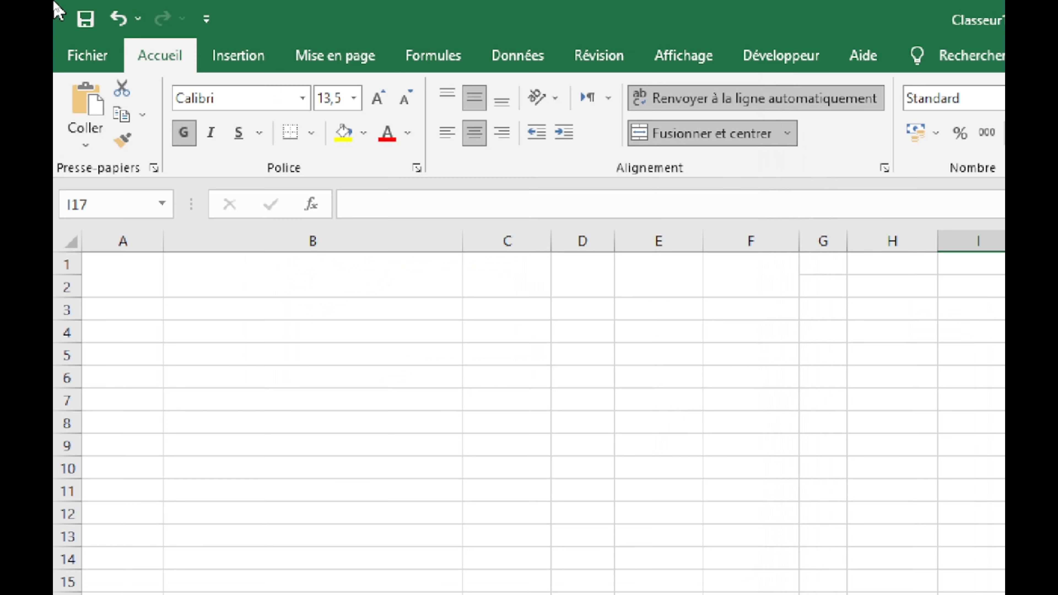
# Create a refreshable web query that imports the Indices boursiers internationaux and Indices boursiers France tables into the sheet
pyautogui.click(87, 144)
pyautogui.click(123, 231)
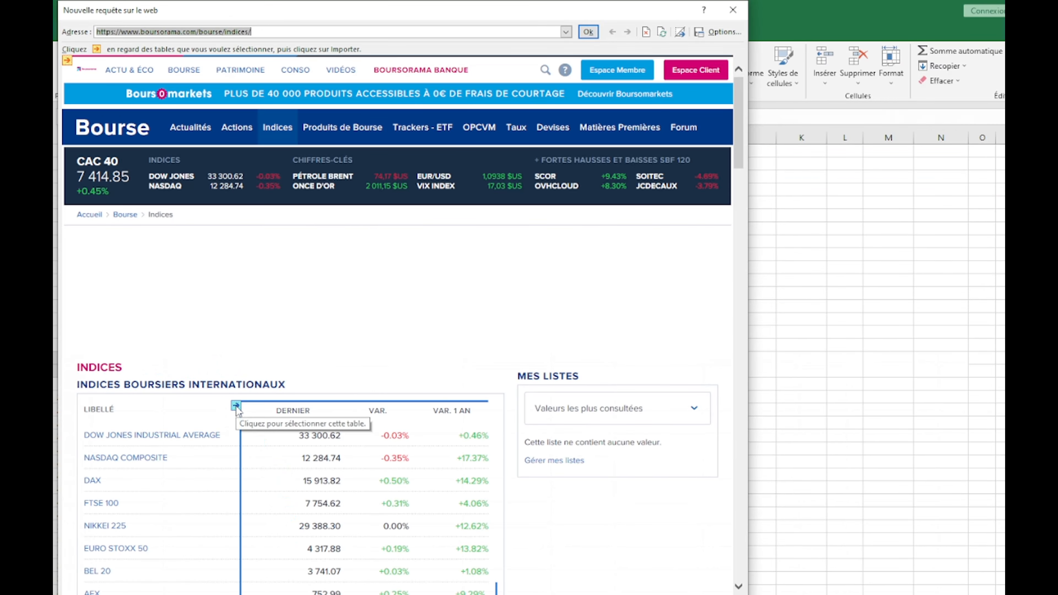
pyautogui.click(237, 407)
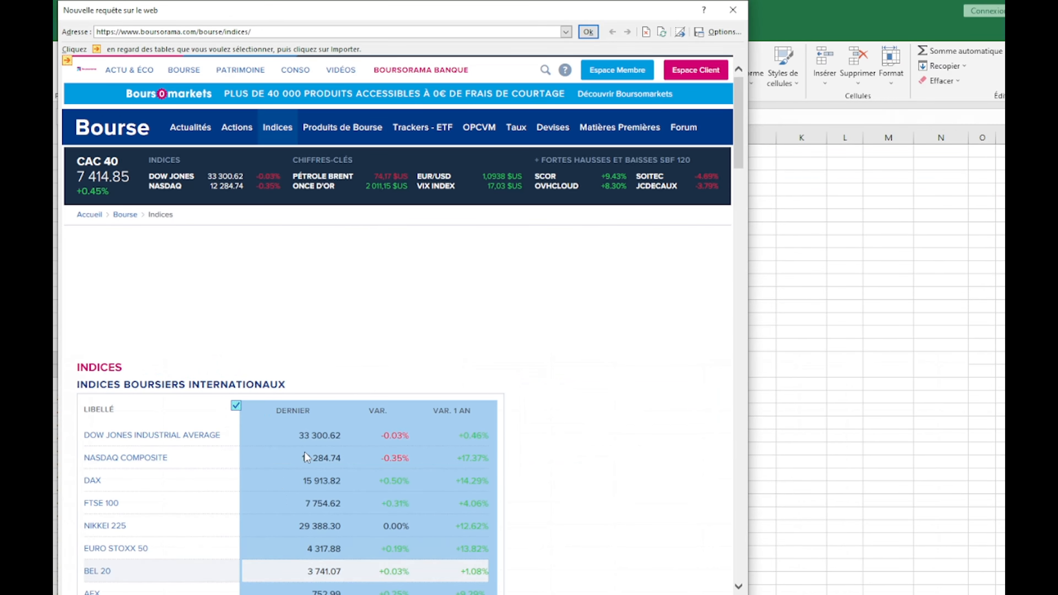
pyautogui.scroll(-3, 370, 514)
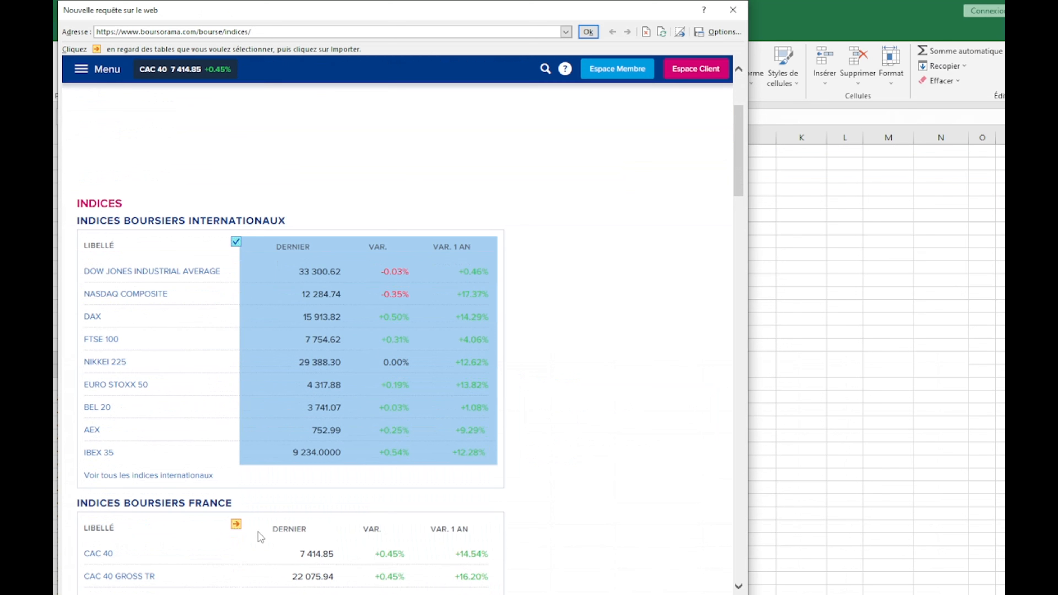
pyautogui.click(237, 525)
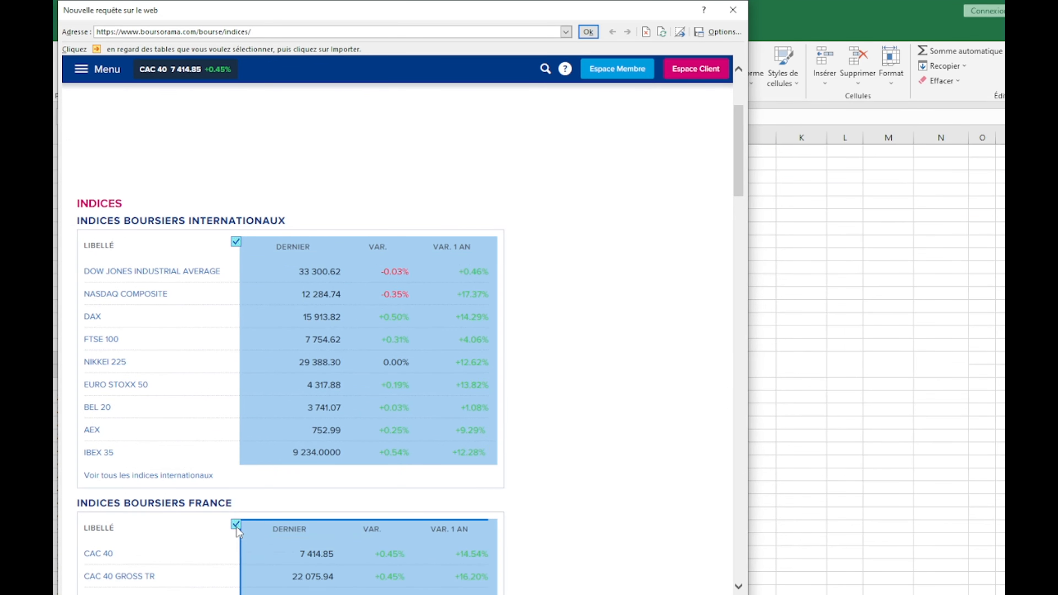
pyautogui.click(663, 594)
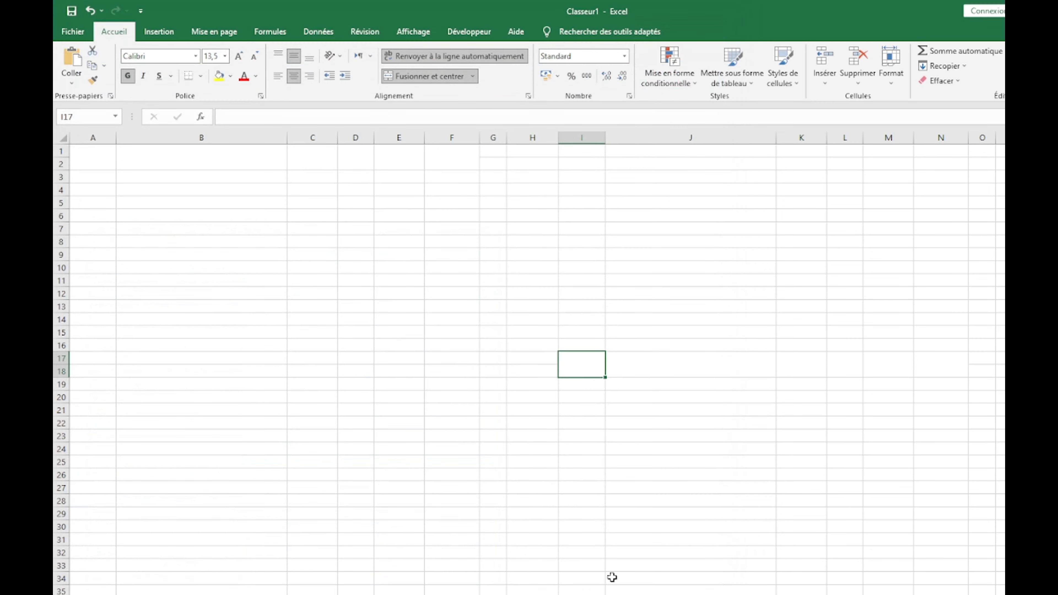
pyautogui.click(468, 291)
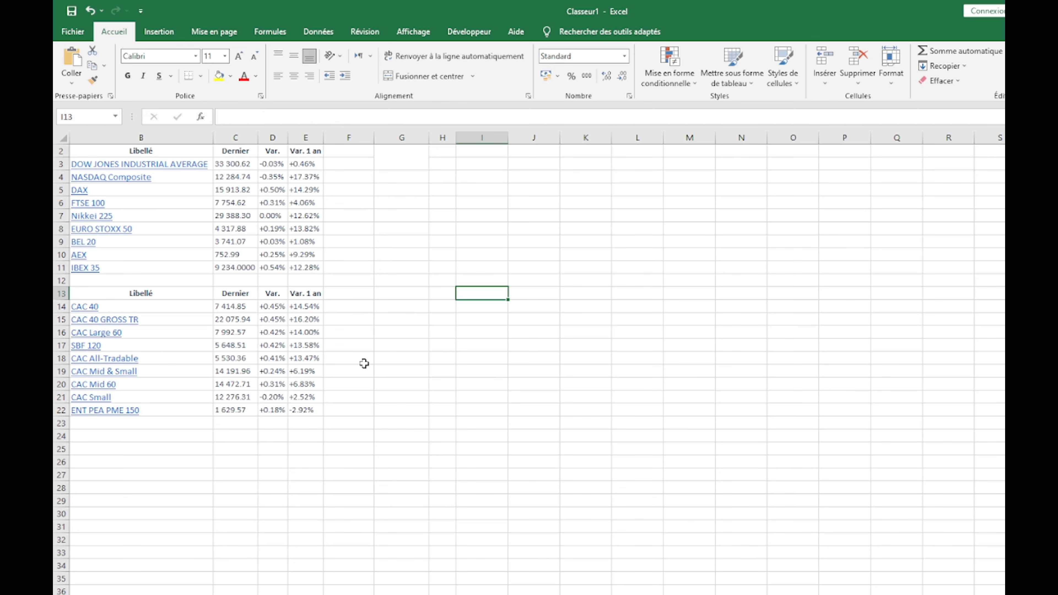
# Follow the DOW JONES INDUSTRIAL AVERAGE link on the Boursorama page and in the Excel sheet, and return to Excel
pyautogui.hotkey('alt', 'Tab')
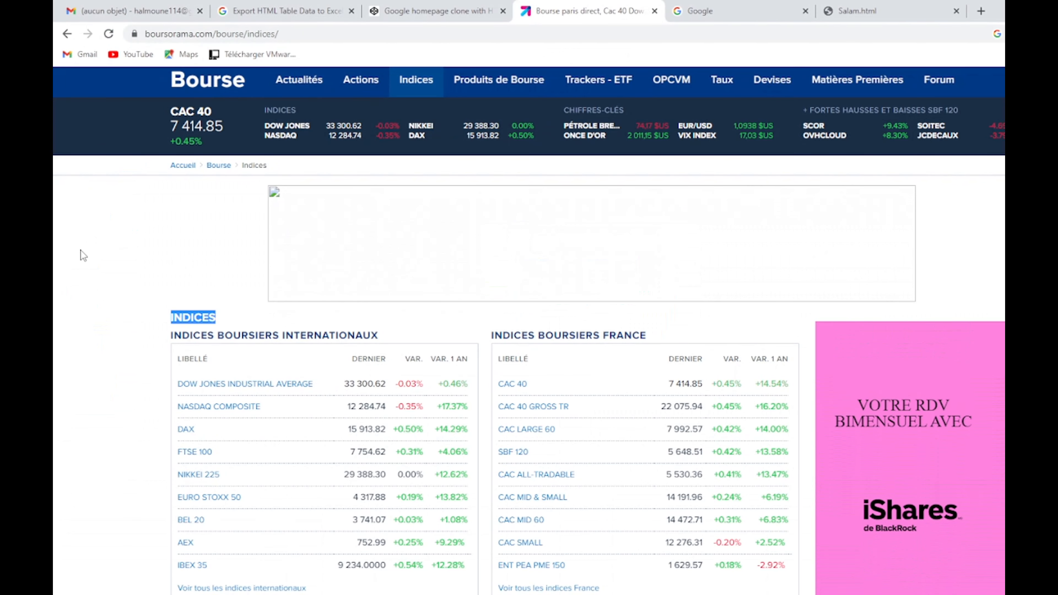
pyautogui.click(237, 385)
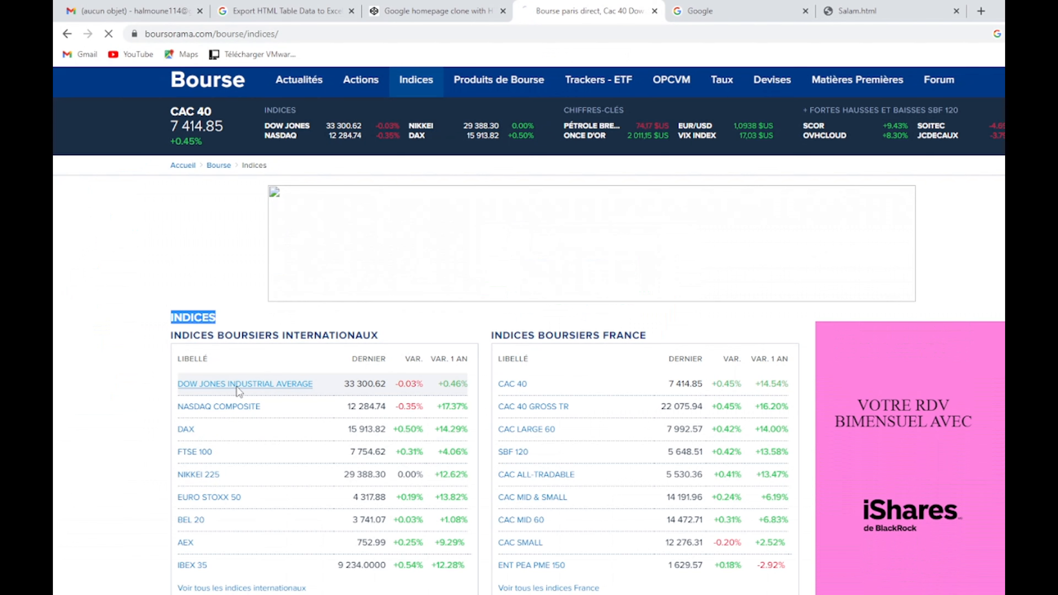
pyautogui.hotkey('alt', 'Tab')
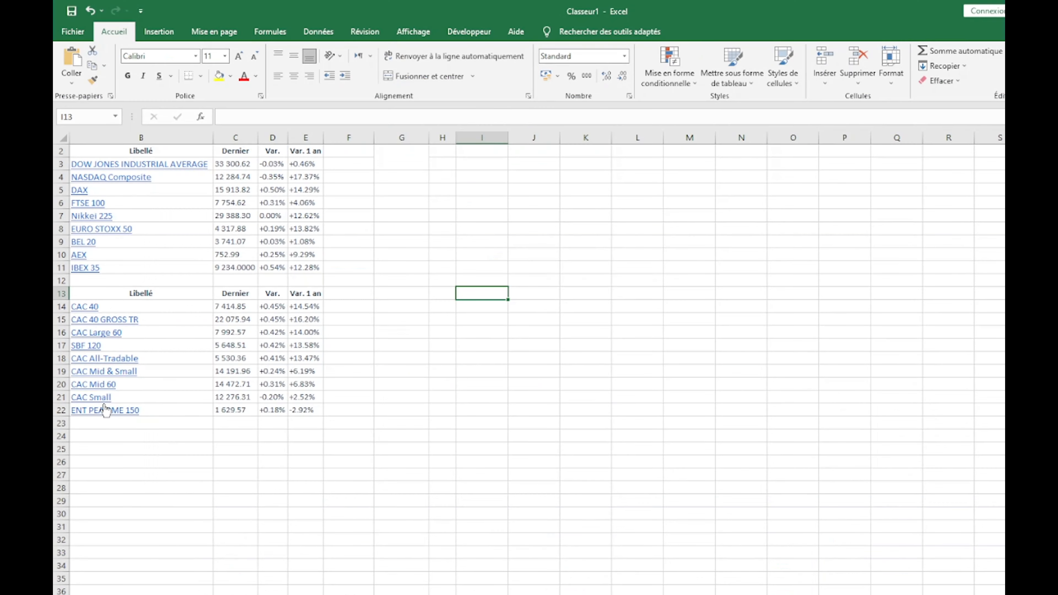
pyautogui.click(112, 166)
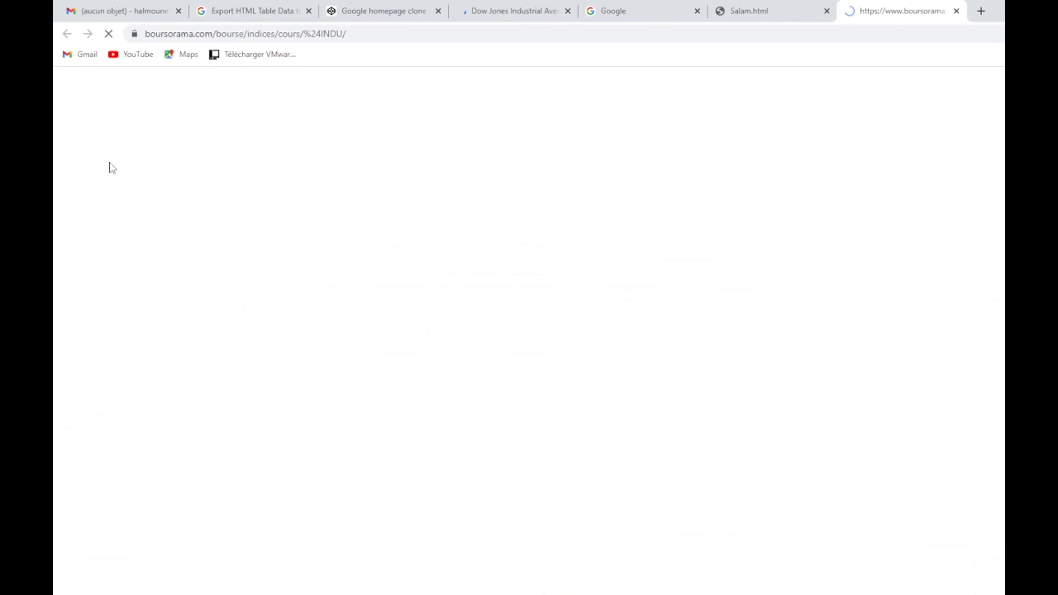
pyautogui.hotkey('alt', 'Tab')
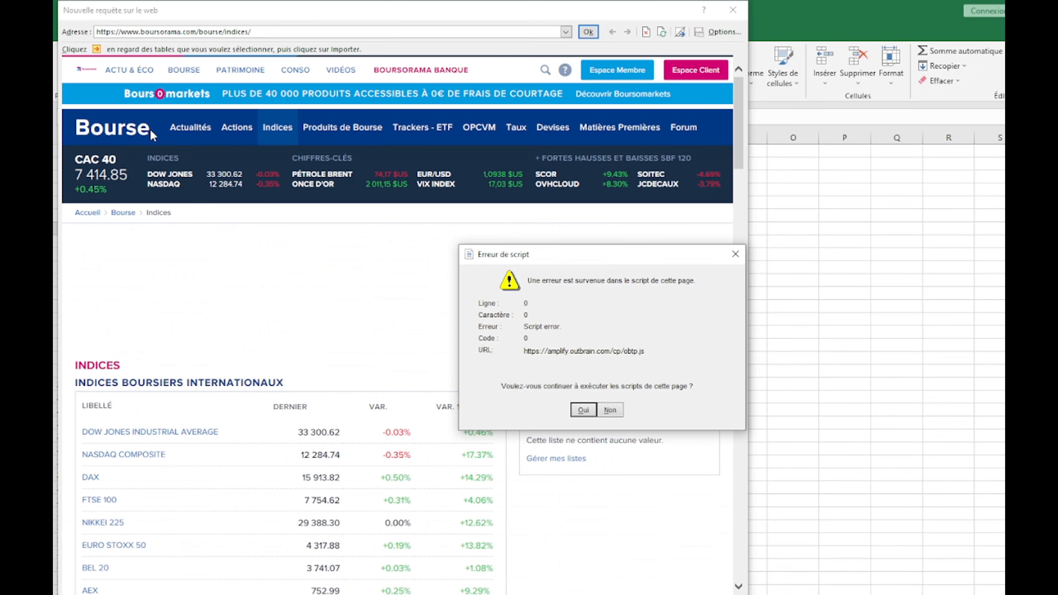
# Continue past the script error and select the Indices boursiers internationaux table in the new web query
pyautogui.click(583, 410)
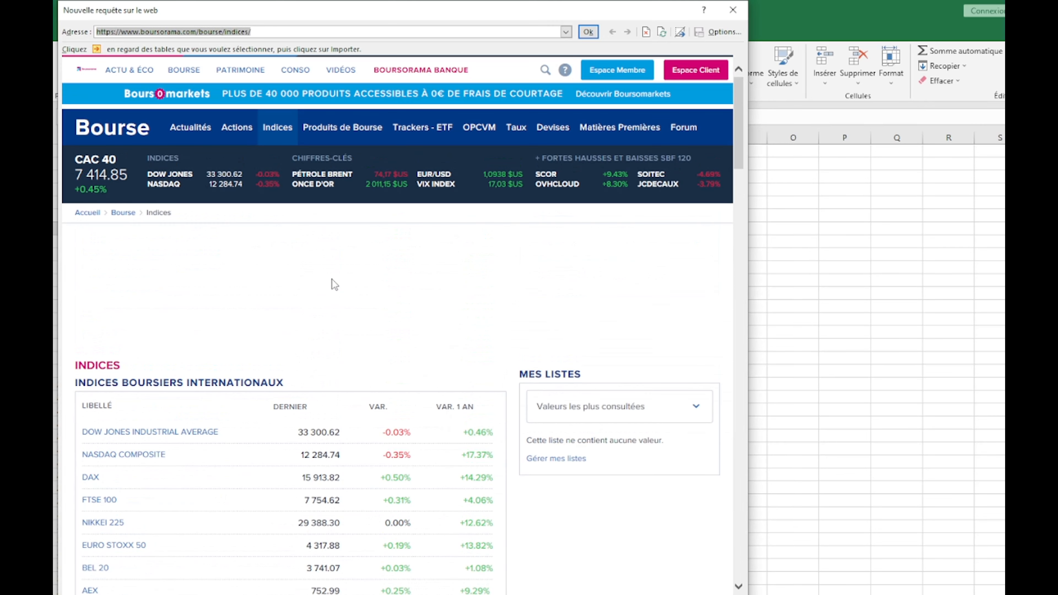
pyautogui.scroll(-2, 333, 280)
pyautogui.click(236, 324)
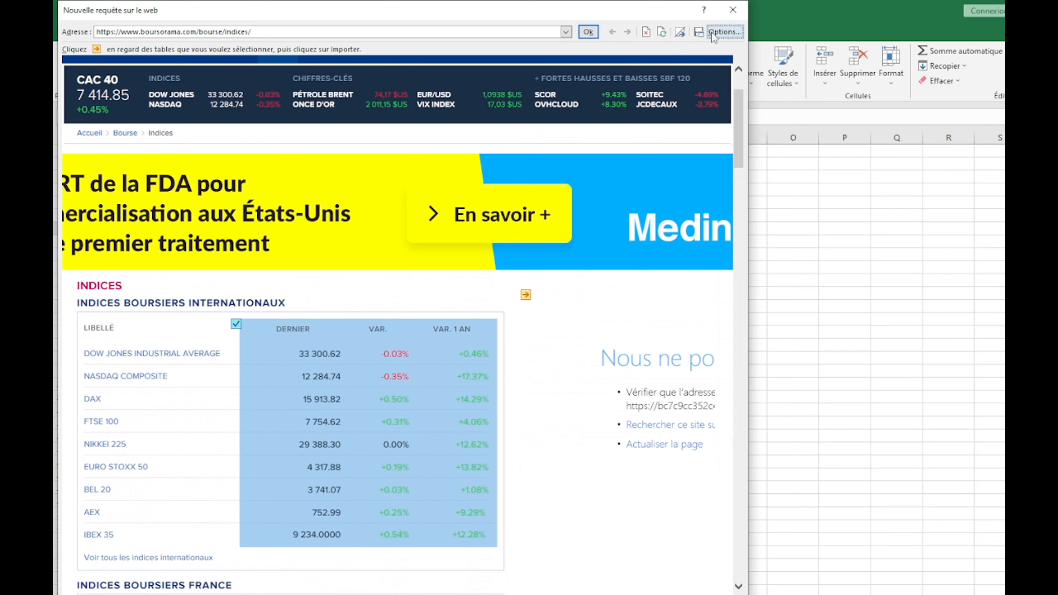
# Open the web query options, try the None and text-only formatting choices, and set the formatting to Mise en forme HTML complète
pyautogui.click(721, 33)
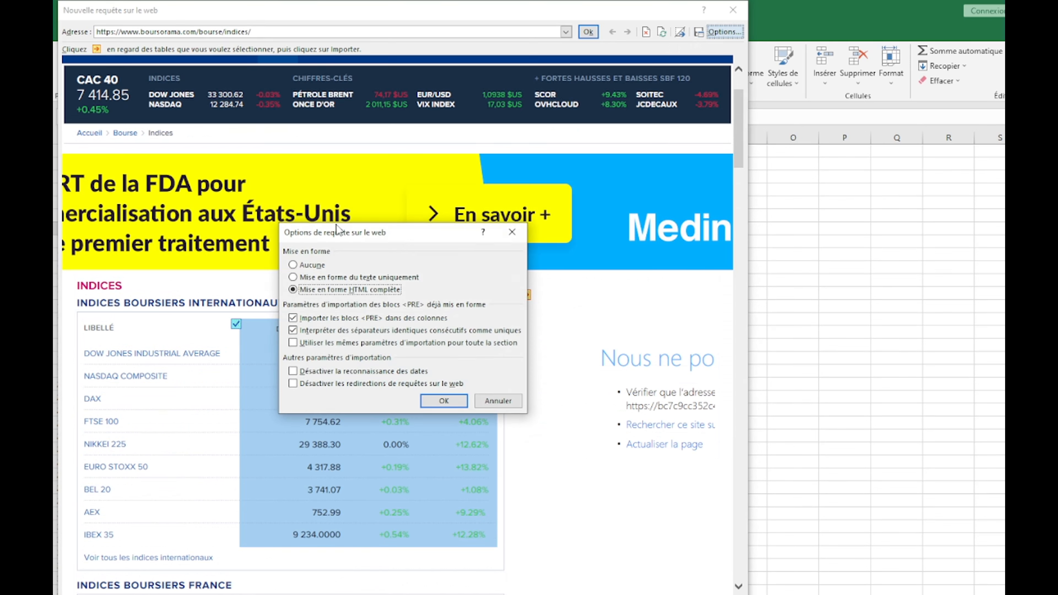
pyautogui.click(293, 265)
pyautogui.click(293, 278)
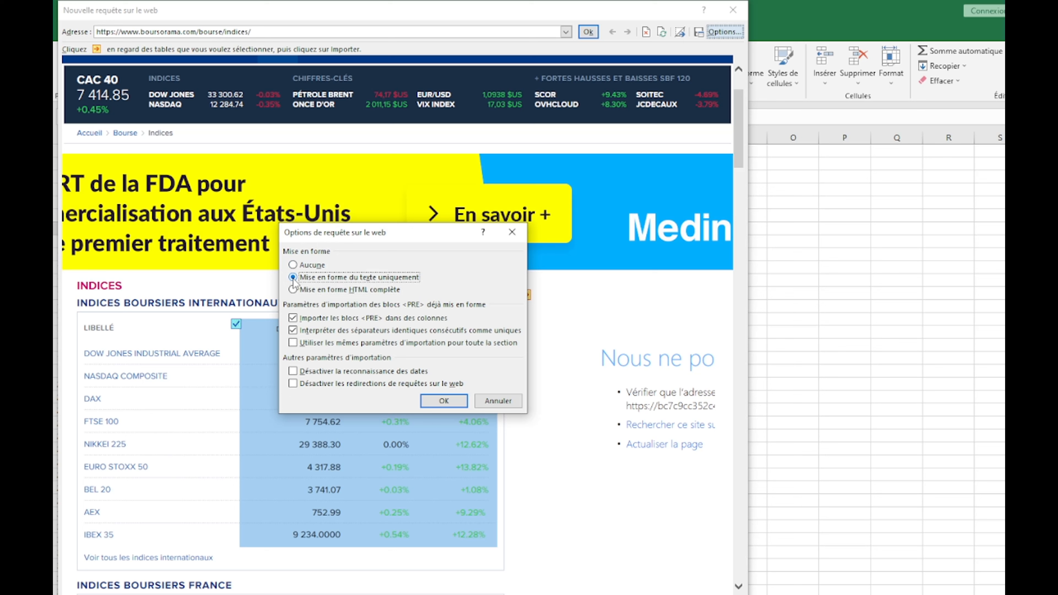
pyautogui.click(300, 292)
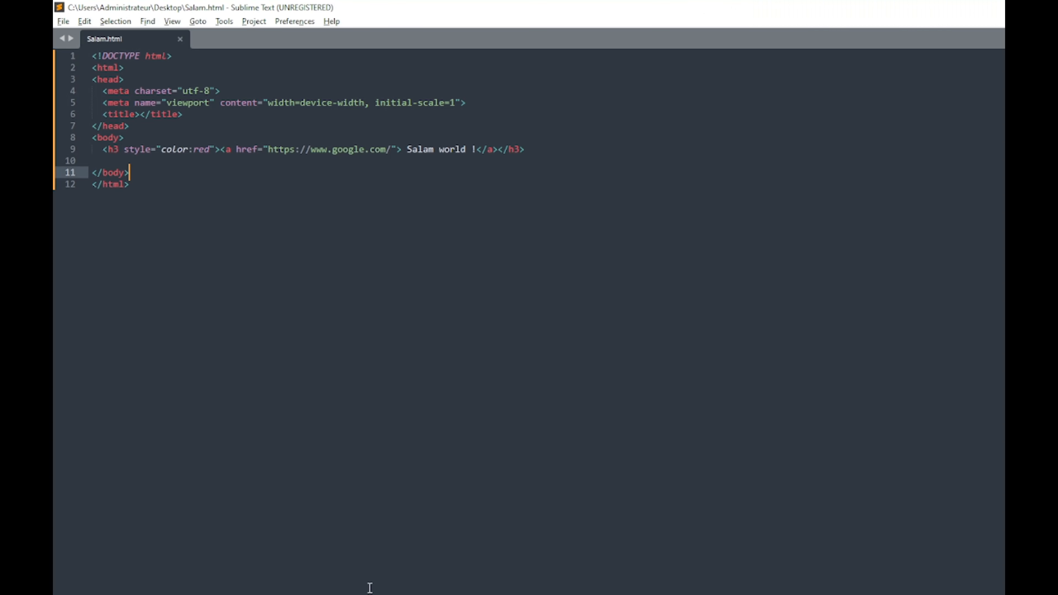
# Switch to Salam.html in Sublime Text and add a p element below the h3 heading with "Salam", "world" and "!" on separate lines
pyautogui.click(556, 149)
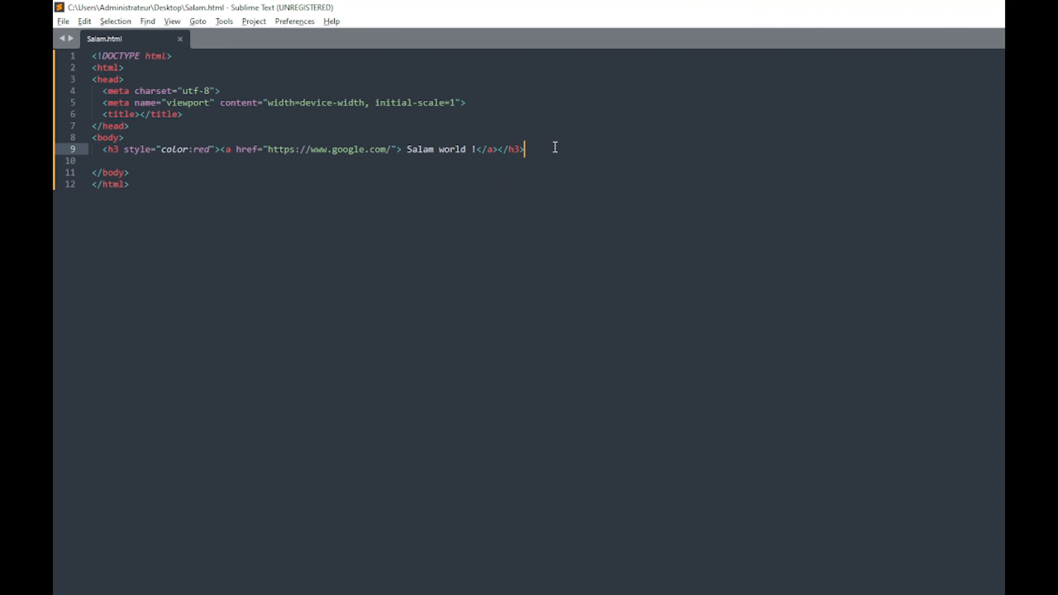
pyautogui.press('Return')
pyautogui.write('p')
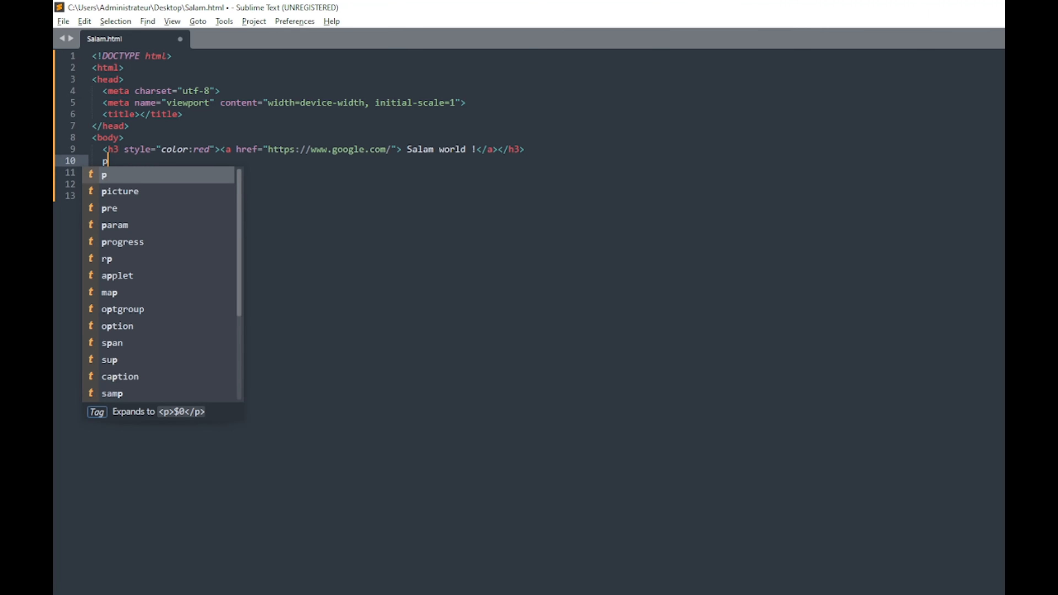
pyautogui.press('Tab')
pyautogui.write('Sal')
pyautogui.write('am')
pyautogui.press('Return')
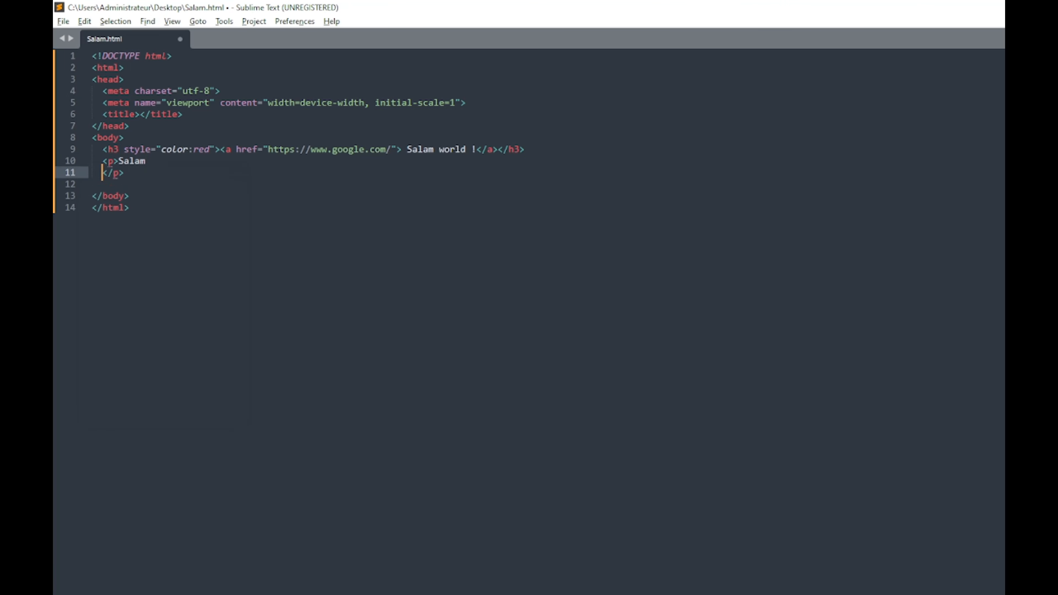
pyautogui.write('world')
pyautogui.press('Return')
pyautogui.write('!')
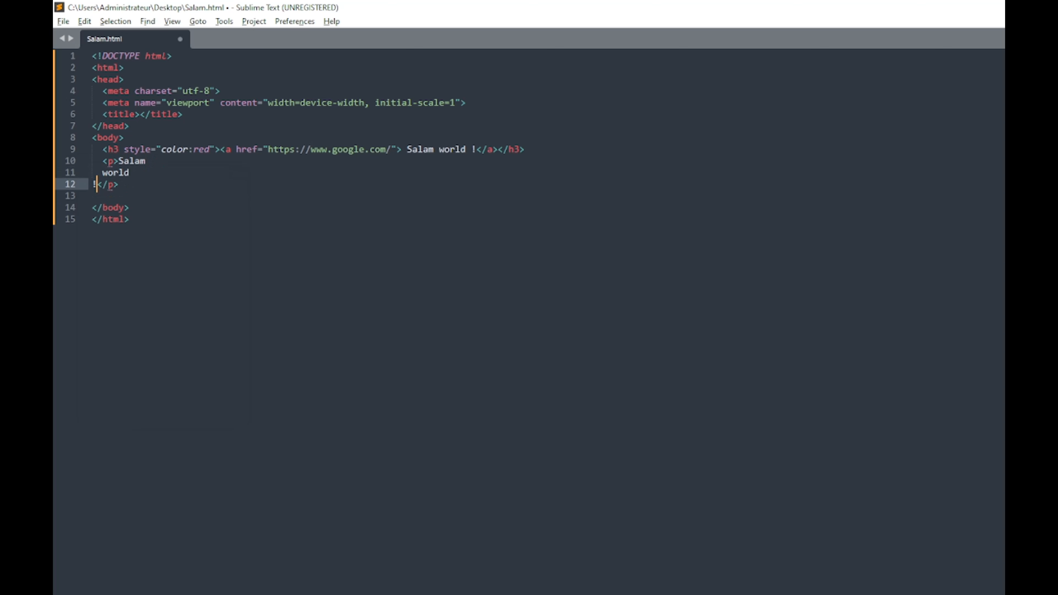
# Save Salam.html, switch to Chrome and reload the page to check how the paragraph renders
pyautogui.hotkey('ctrl', 's')
pyautogui.hotkey('alt', 'Tab')
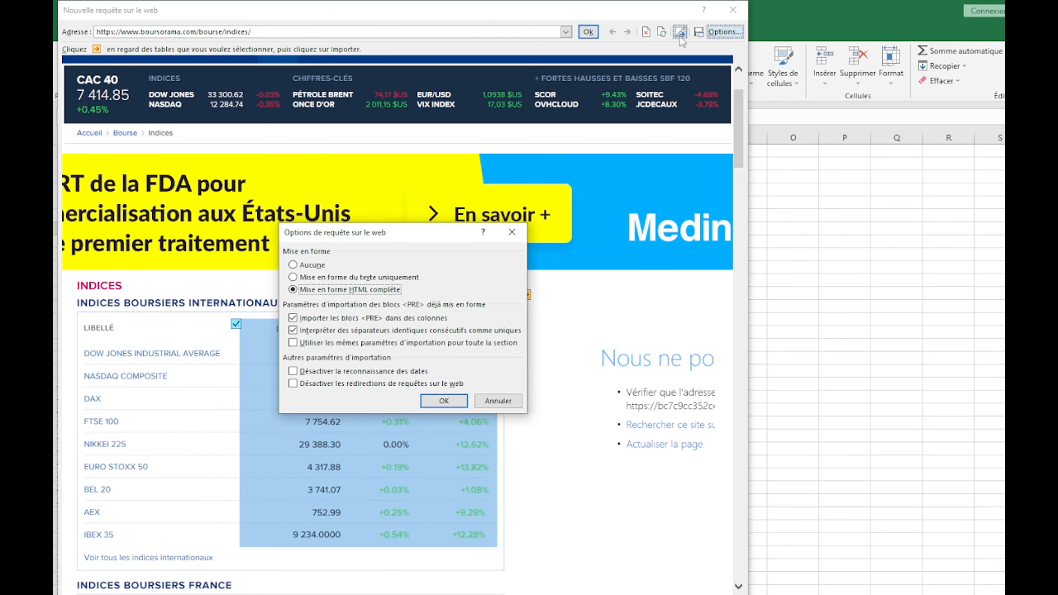
pyautogui.hotkey('alt', 'Tab')
pyautogui.press('F5')
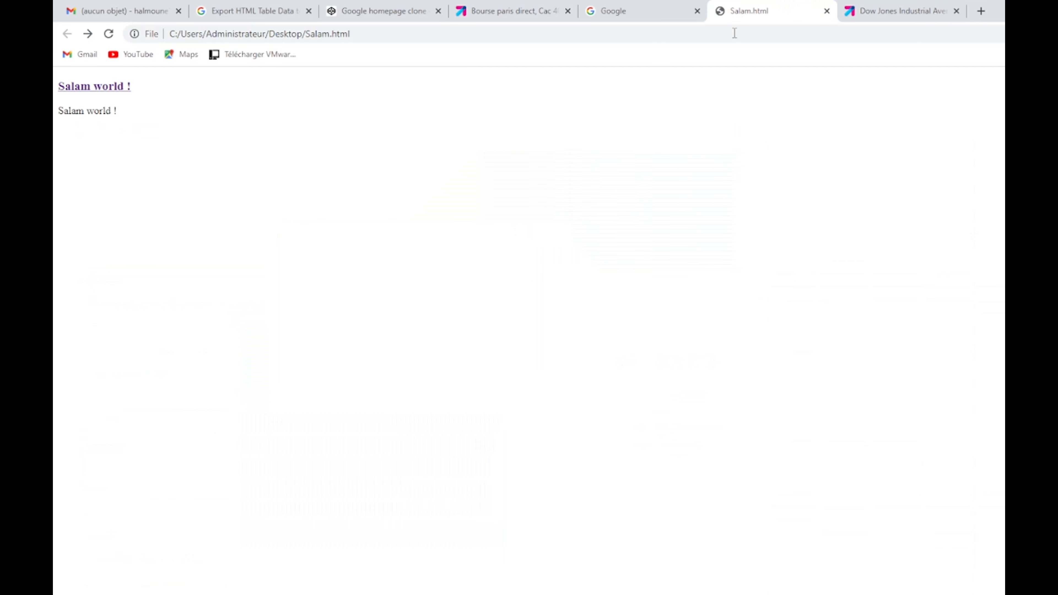
# Return to Sublime Text and change the paragraph's opening and closing p tags to pre
pyautogui.hotkey('alt', 'Tab')
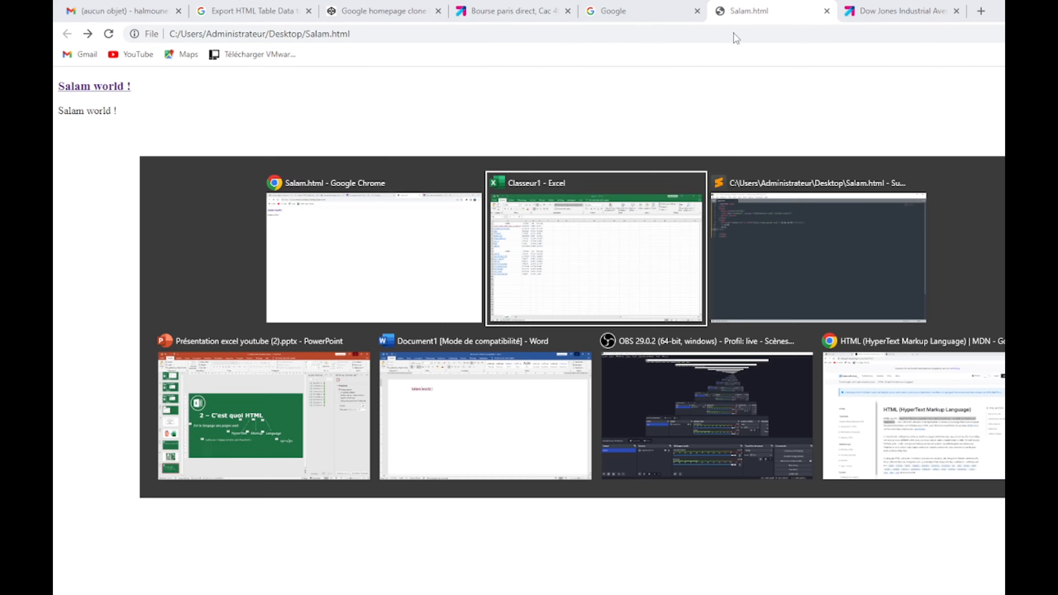
pyautogui.hotkey('alt', 'Tab')
pyautogui.hotkey('alt', 'Tab')
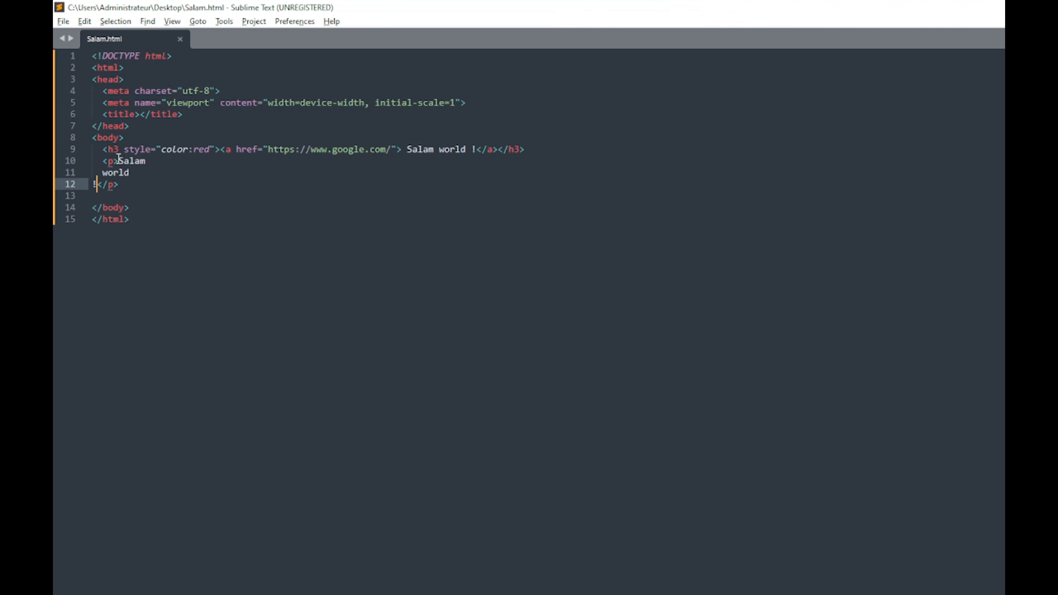
pyautogui.click(114, 161)
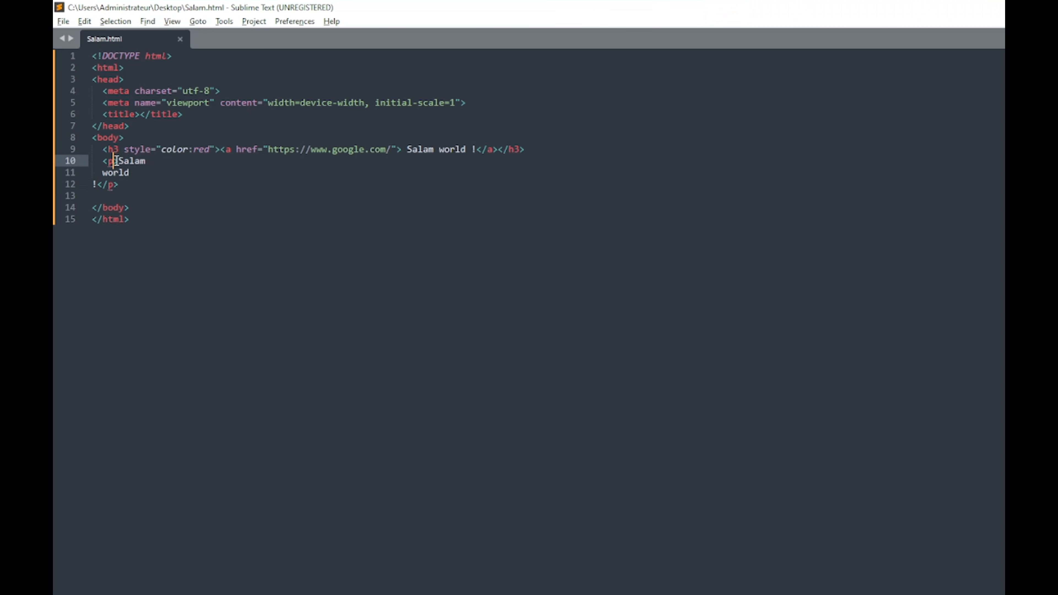
pyautogui.write('re')
pyautogui.click(200, 280)
pyautogui.click(113, 185)
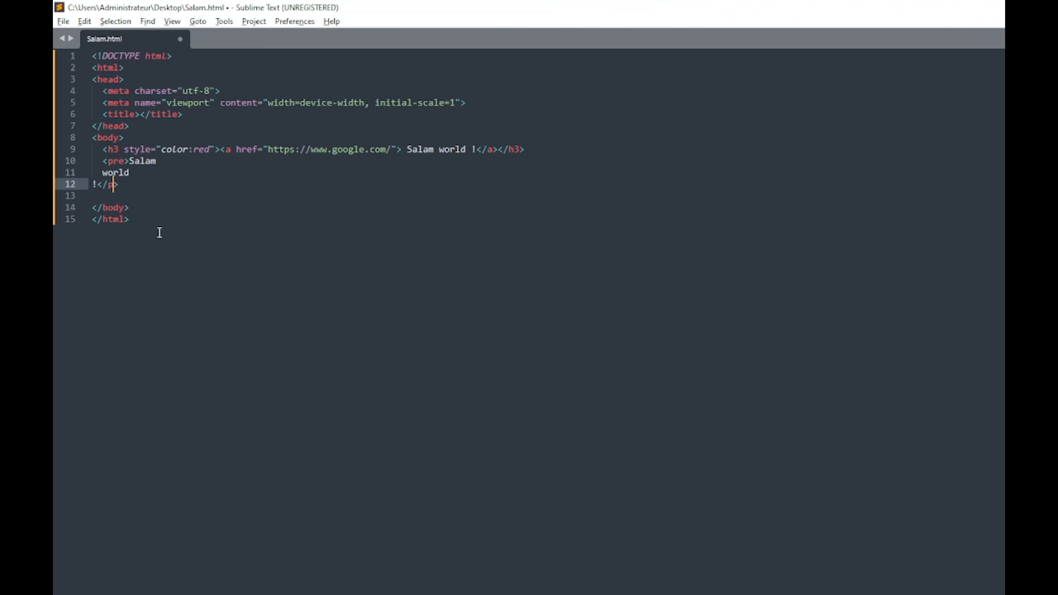
pyautogui.write('re')
pyautogui.click(209, 293)
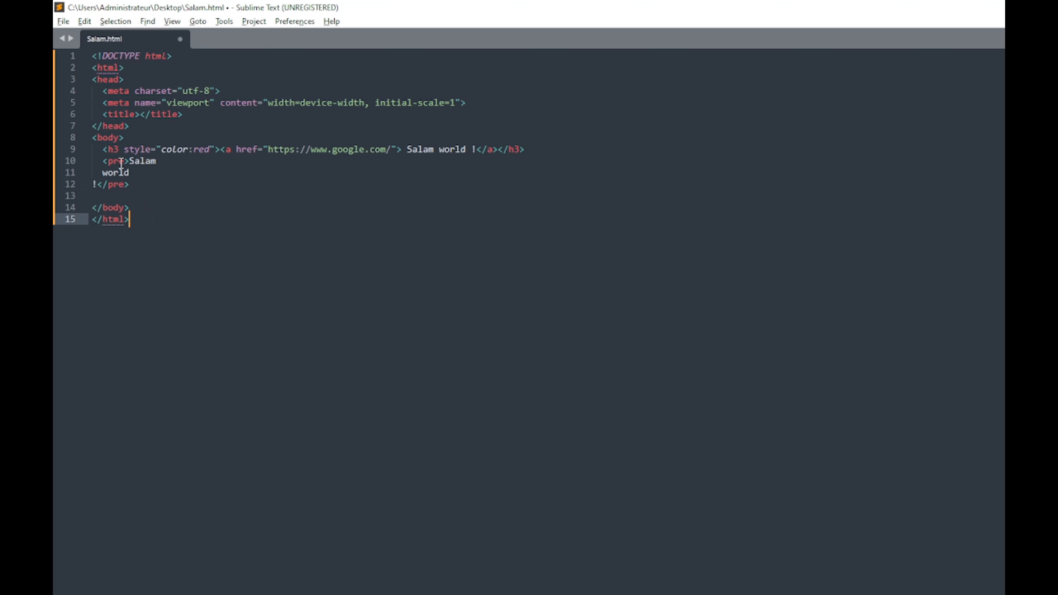